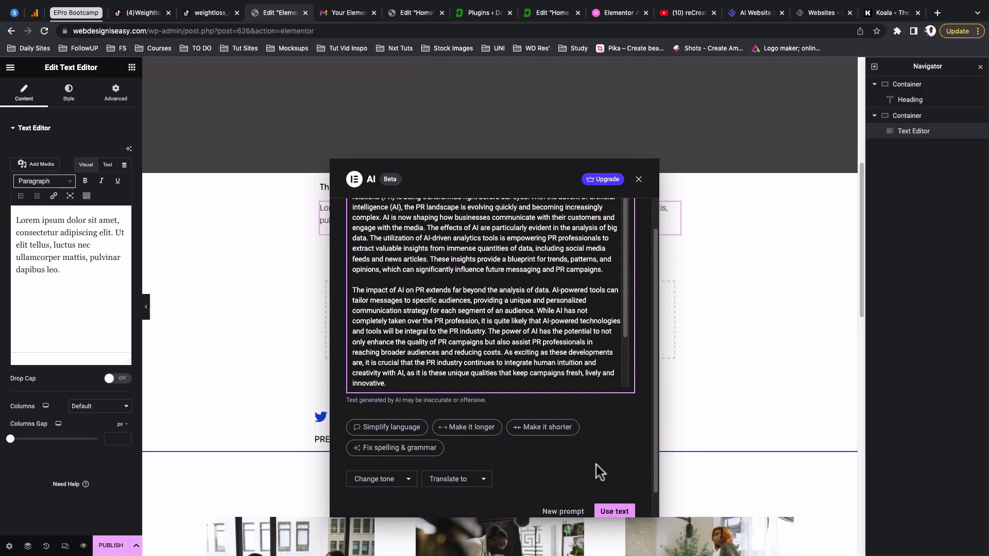
Insert the AI-written PR article into the post and apply the yellow-to-red gradient CSS to the button.
click(613, 484)
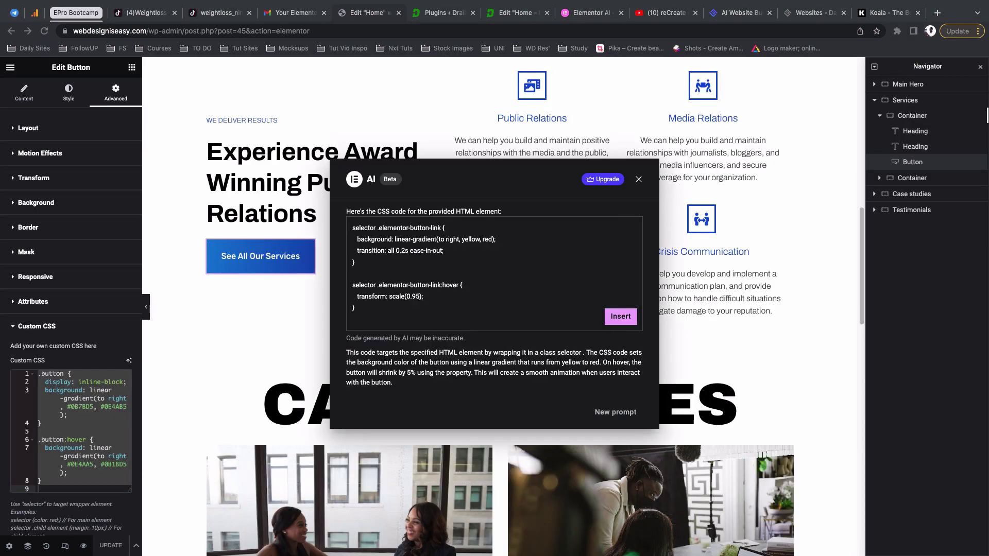
click(614, 318)
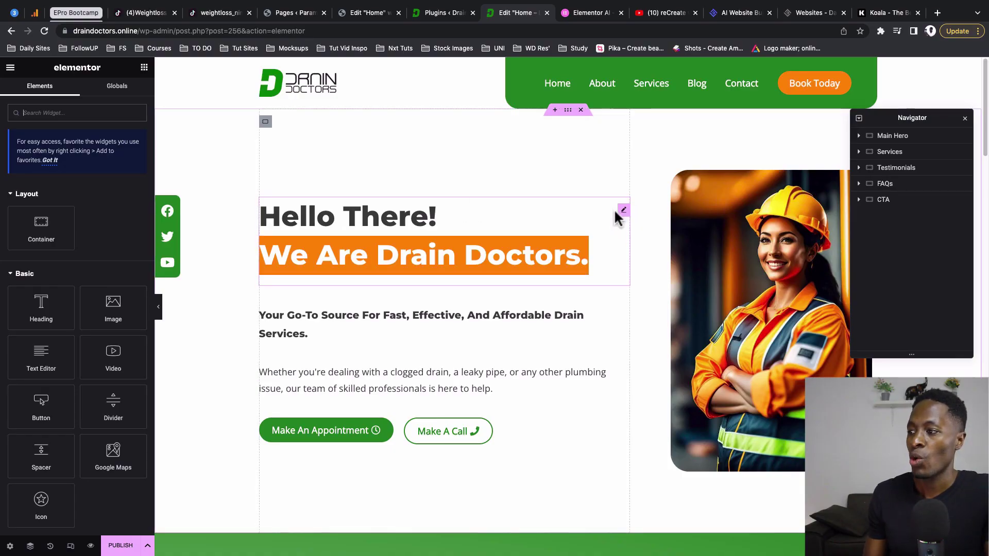
Open the Edit Dual Heading panel for 'Hello There!' / 'We Are Drain Doctors.'.
click(623, 212)
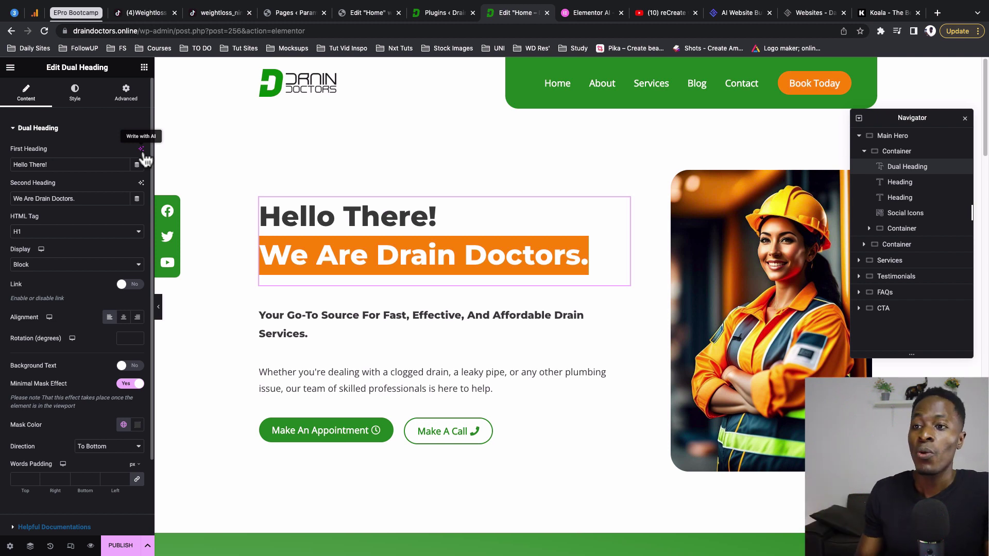
click(142, 150)
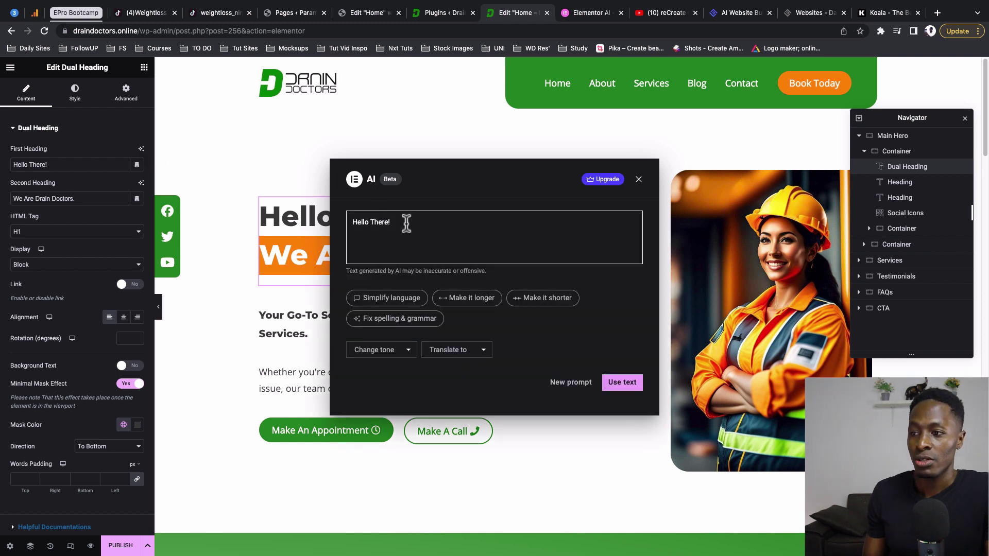
drag(406, 223, 354, 224)
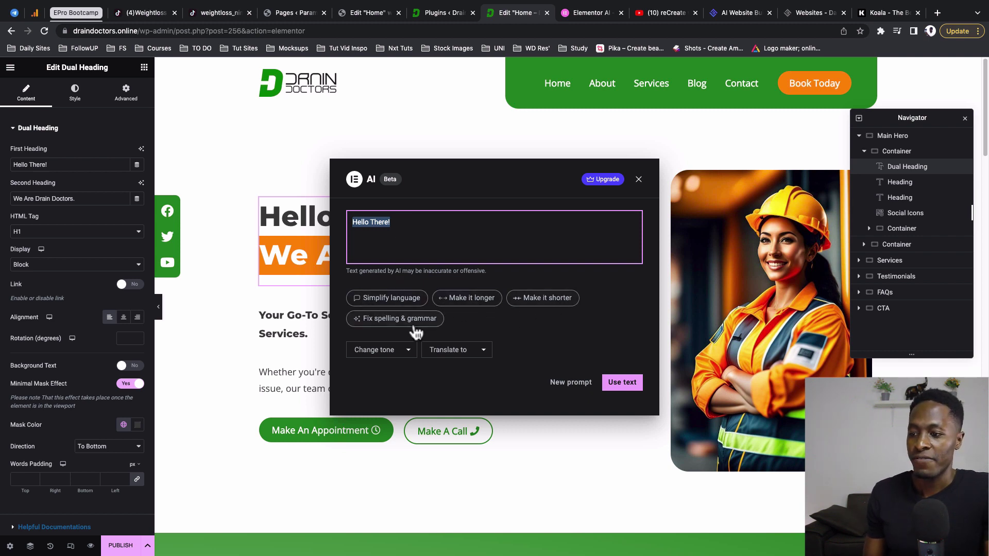
click(389, 342)
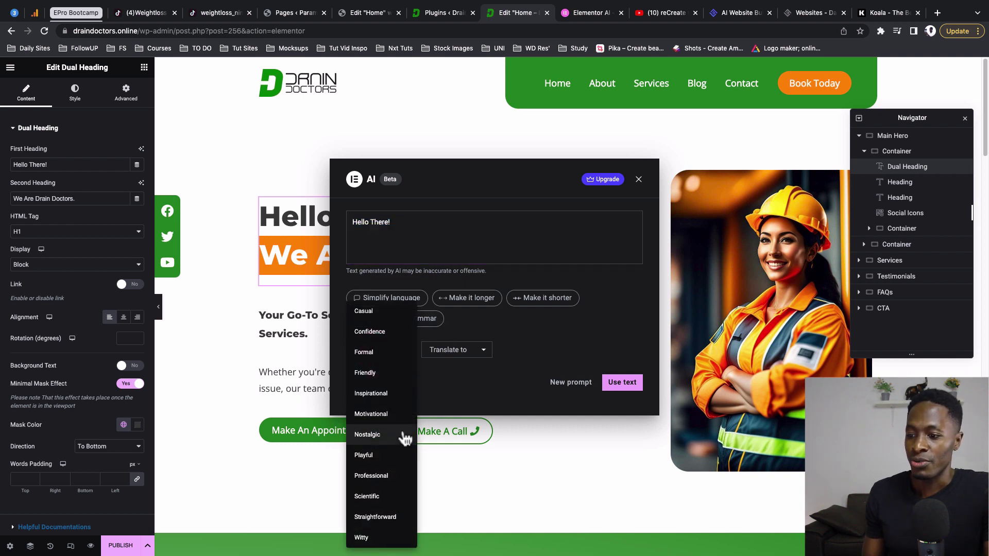
click(457, 360)
click(455, 357)
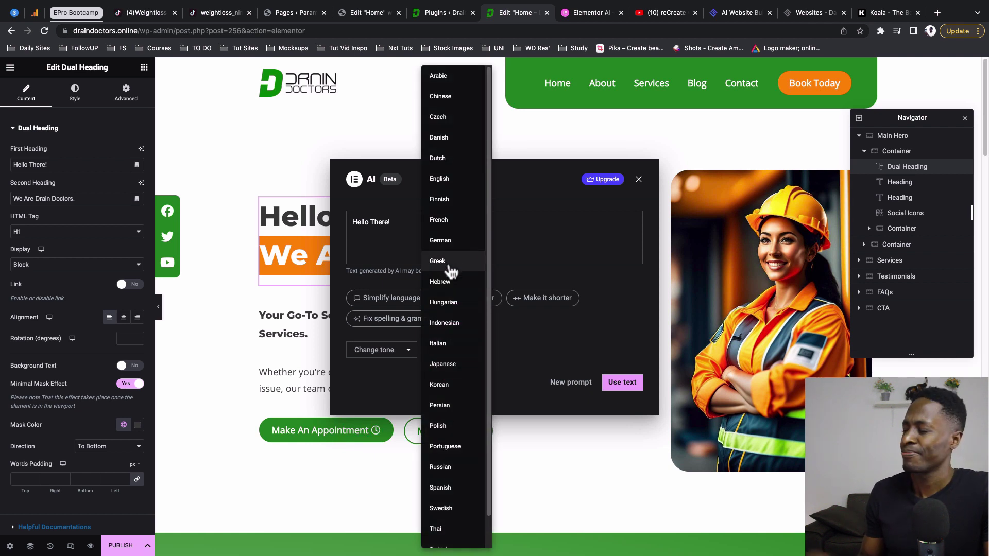
click(638, 179)
click(638, 179)
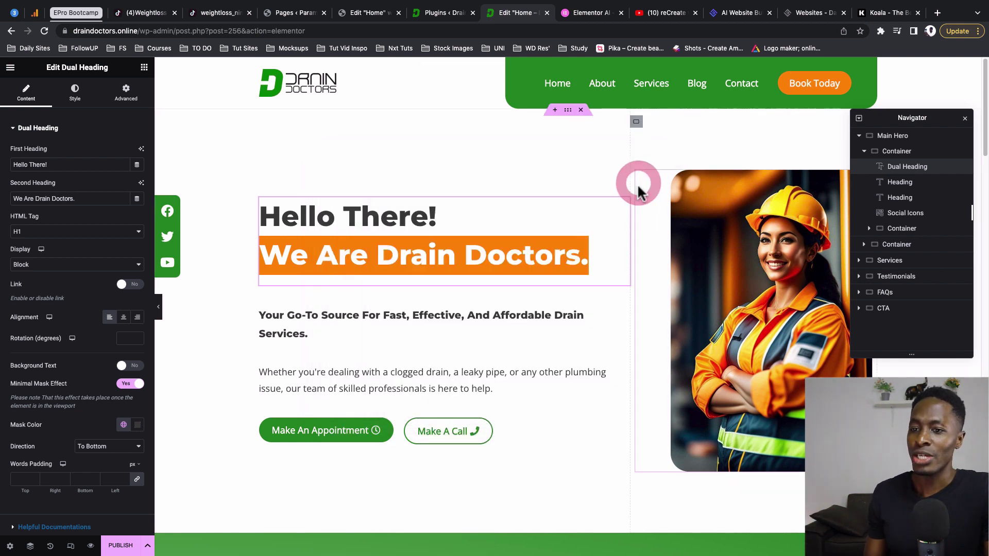
Inspect the text settings of the Make An Appointment and Make A Call hero buttons.
click(385, 430)
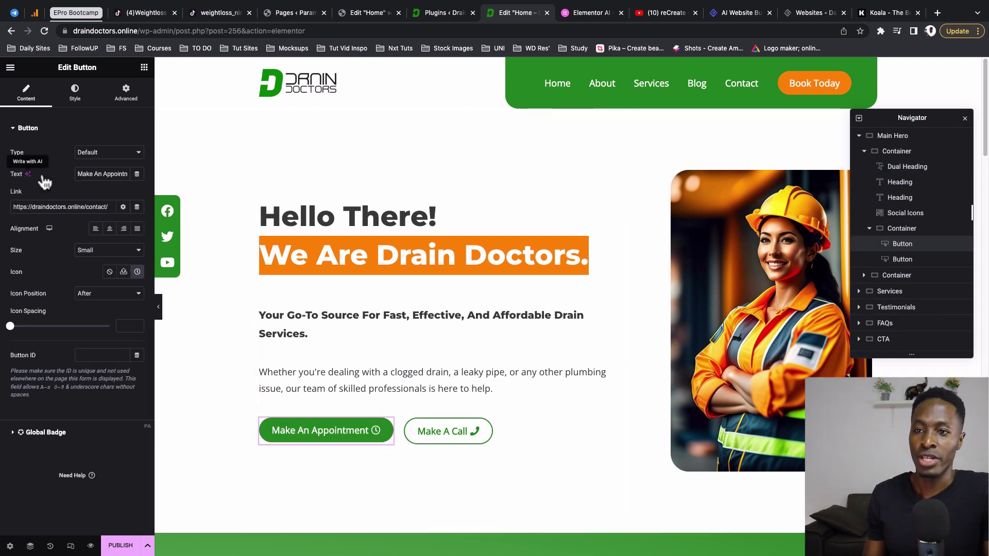
triple_click(89, 174)
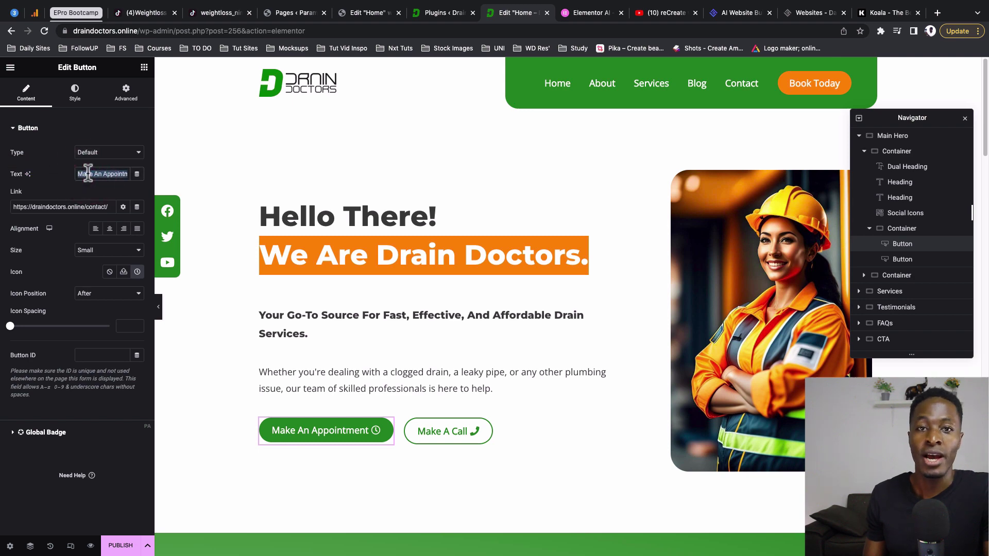
click(444, 431)
Edit the Services heading and launch Write with AI on it.
scroll(416, 370, down, 7)
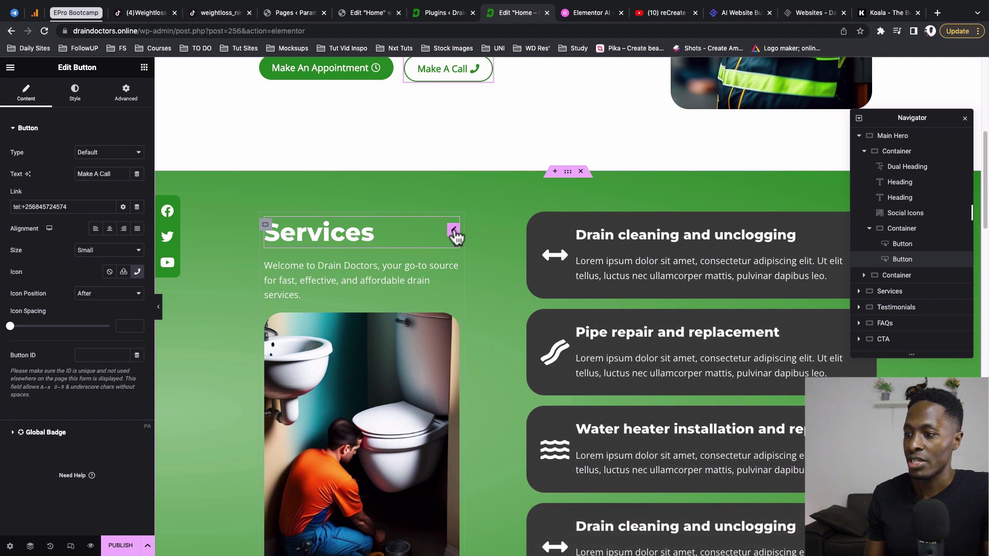
click(454, 230)
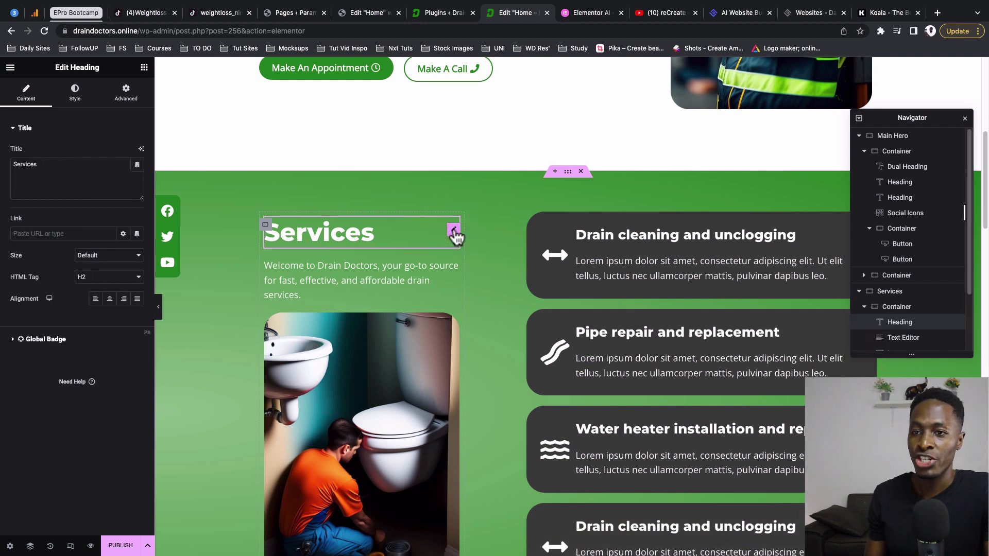
click(142, 150)
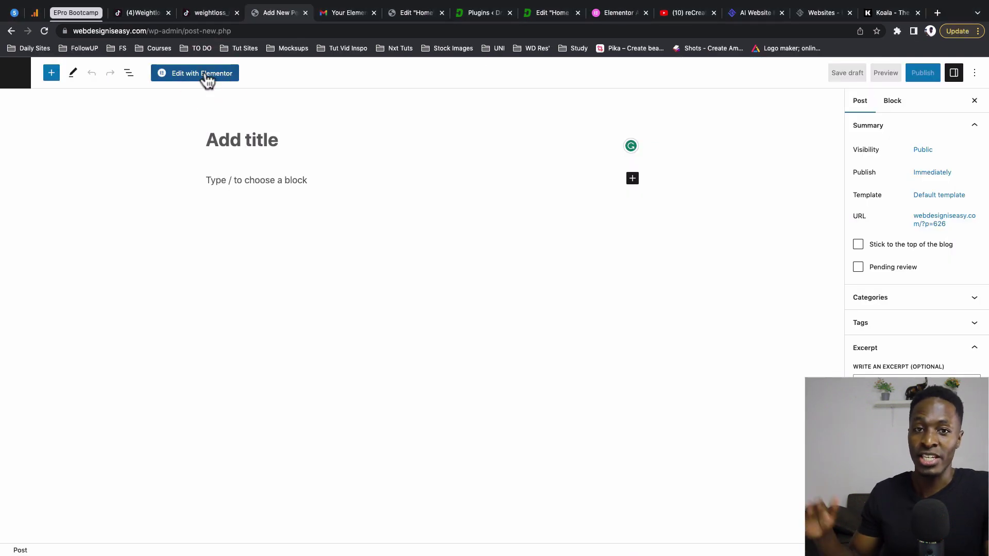
Add a Text Editor widget under the post heading in Elementor and start a Write with AI blog prompt.
click(206, 75)
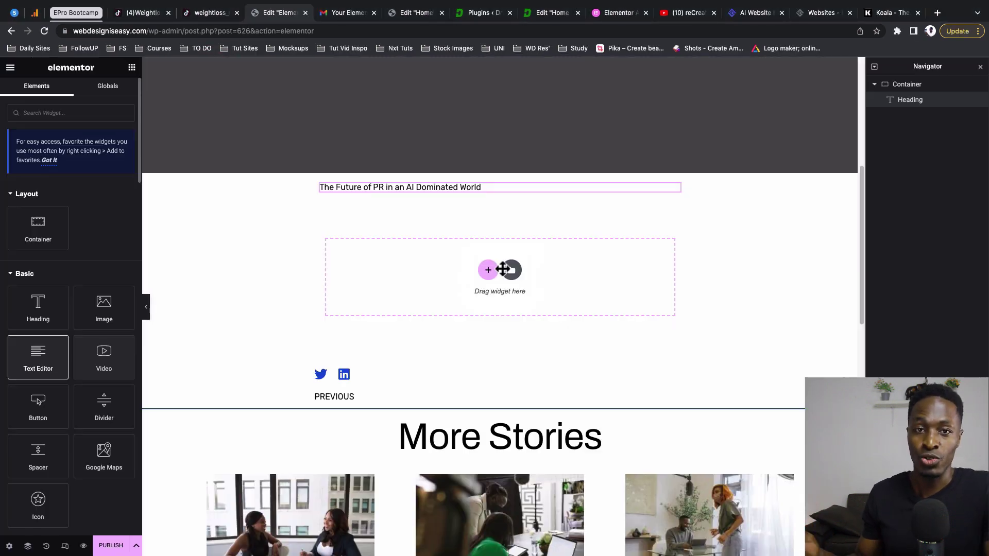
drag(503, 269, 500, 270)
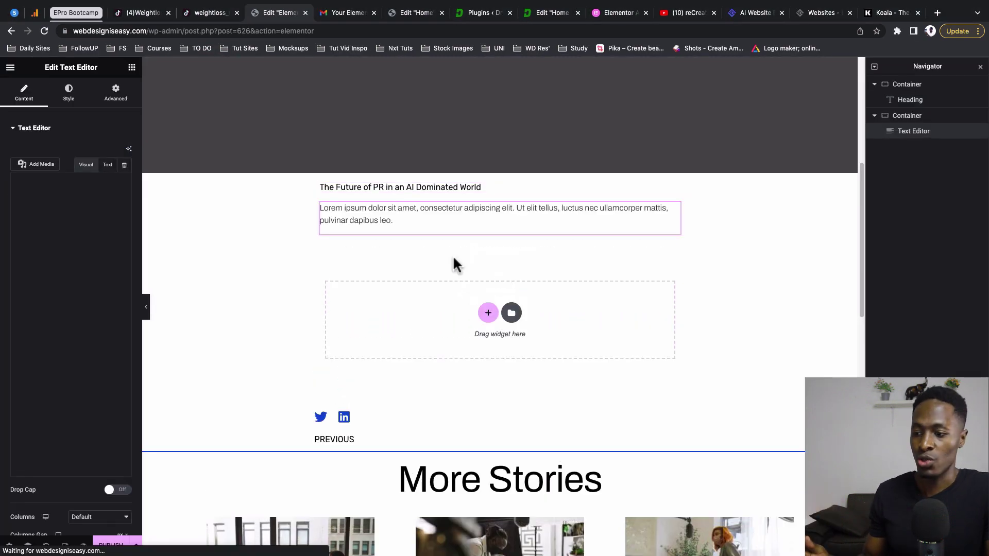
click(129, 148)
text(Write me a 1300 blog post ab)
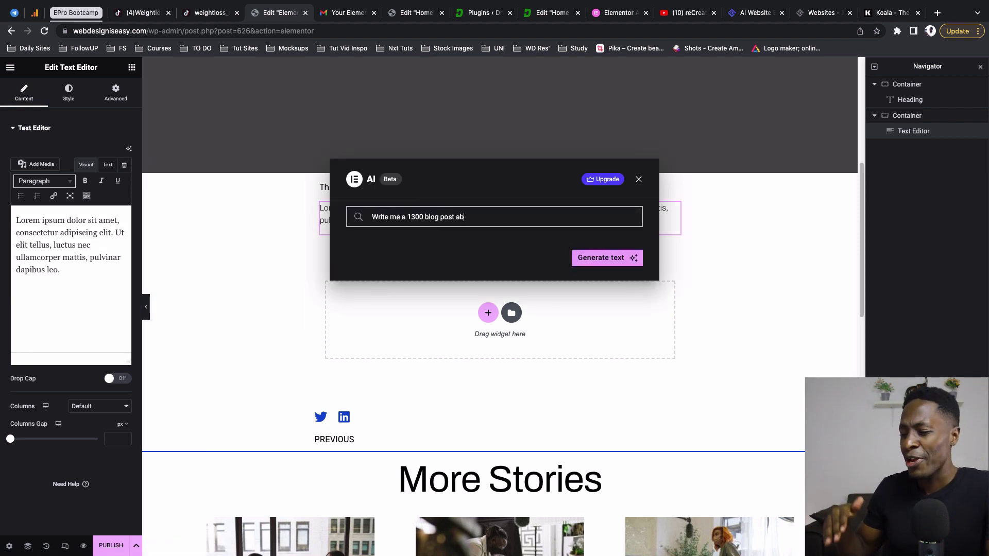
Generate the AI blog article about AI in PR and insert it into the post.
click(596, 253)
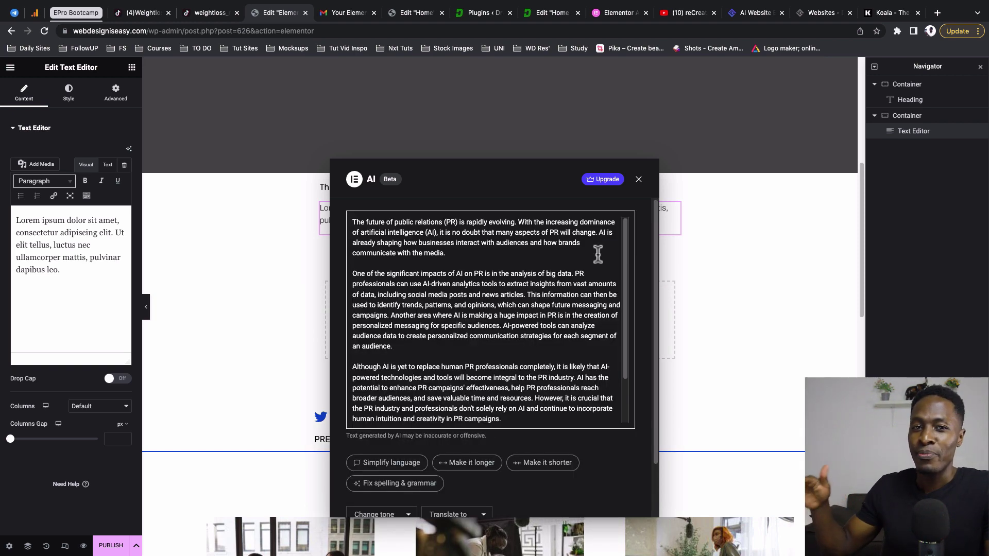
scroll(613, 278, down, 3)
scroll(626, 299, up, 3)
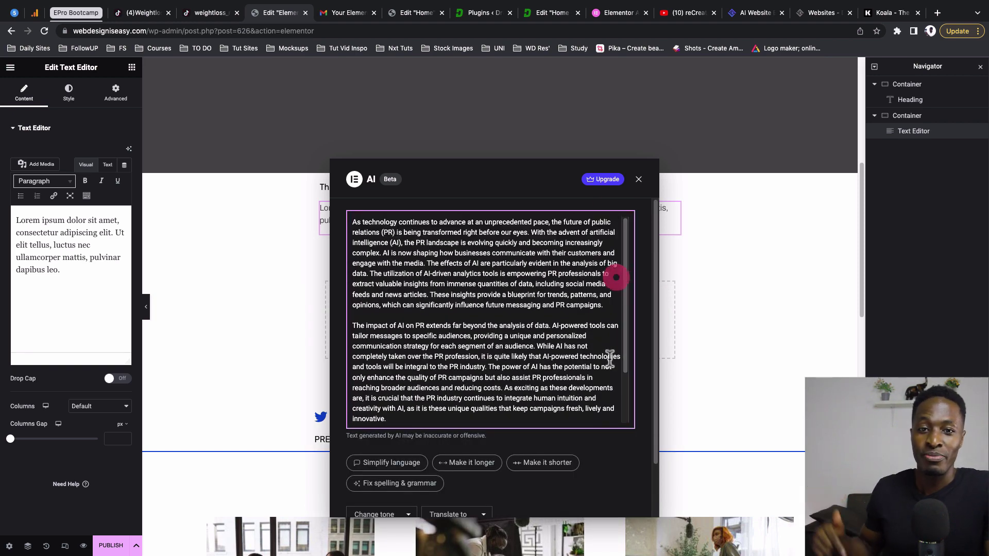
scroll(597, 468, down, 2)
scroll(595, 469, down, 2)
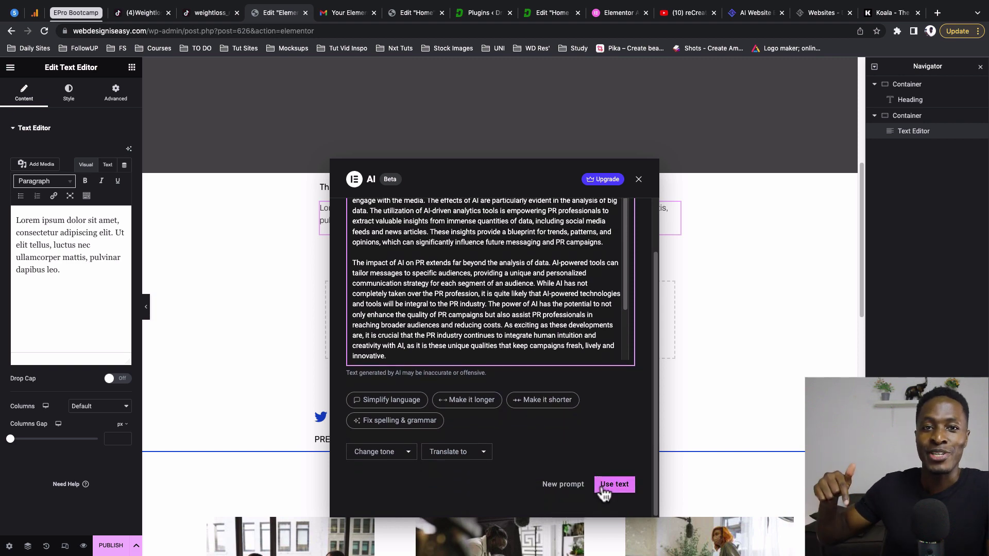
click(603, 487)
click(597, 380)
scroll(601, 385, down, 4)
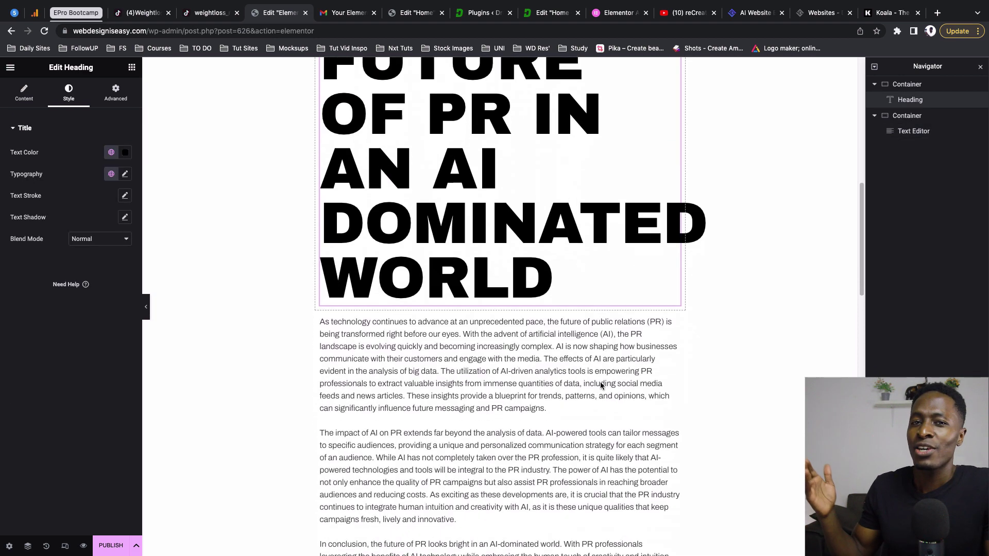
scroll(601, 385, down, 1)
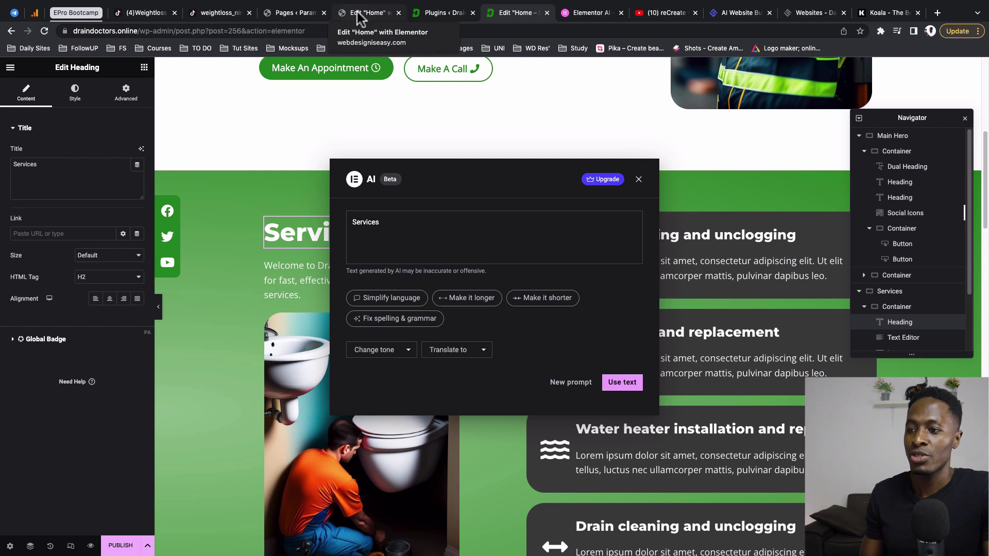
Close the AI dialog and expand the Services heading's Advanced > Custom CSS section, showing an upgrade promo.
click(639, 180)
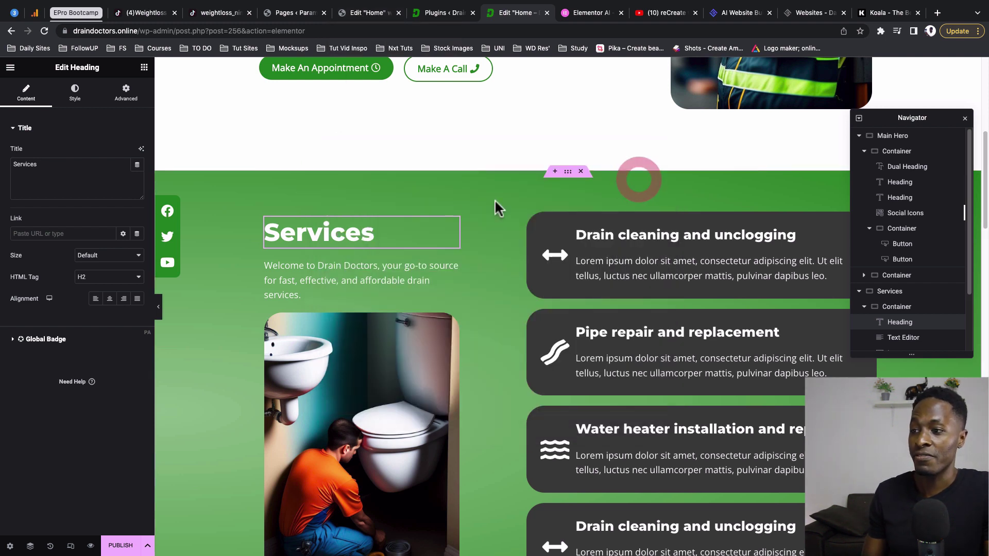
click(448, 230)
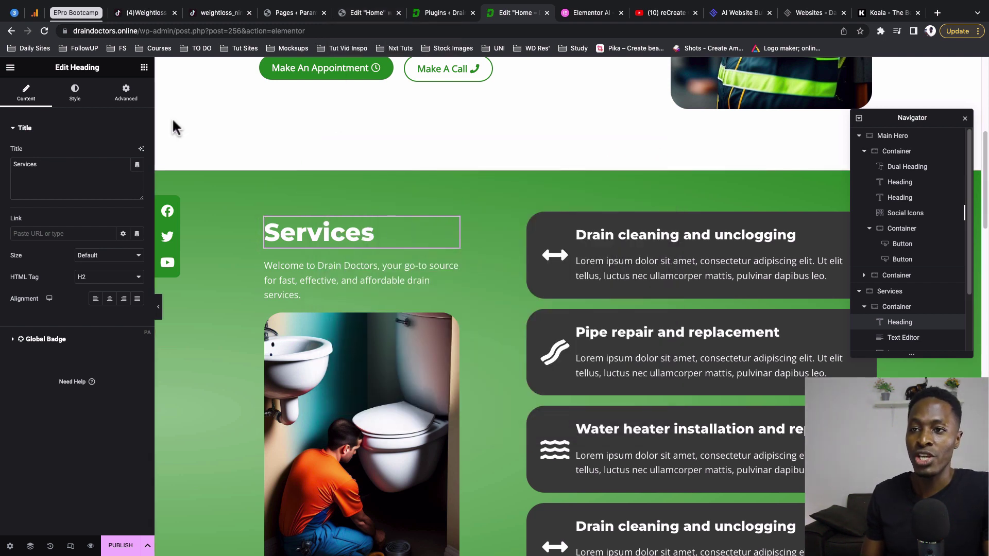
click(126, 96)
scroll(103, 381, down, 5)
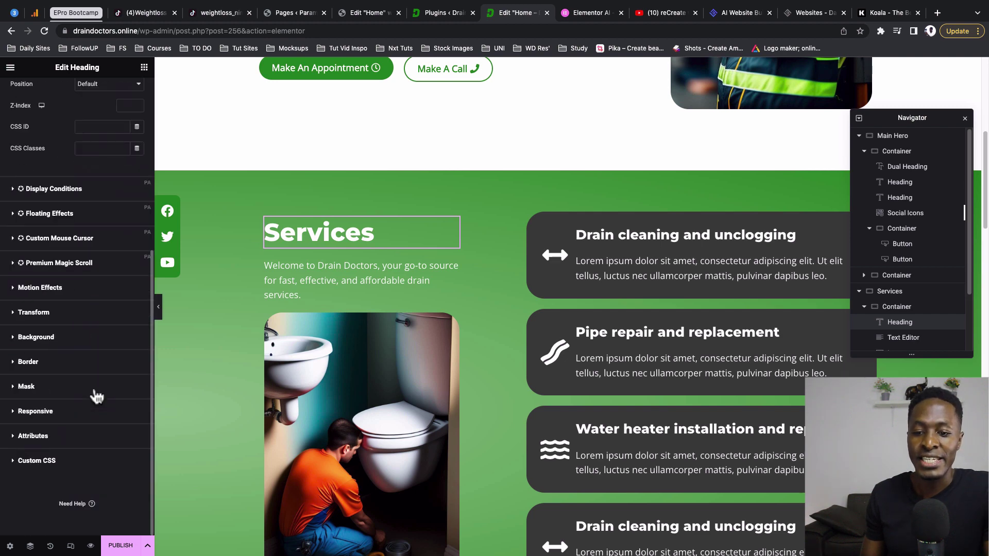
click(52, 463)
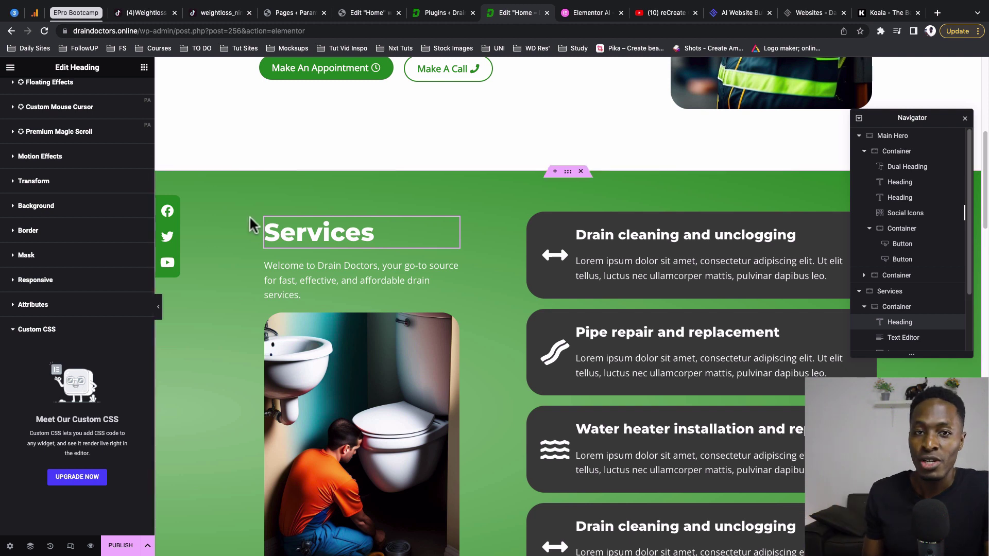
On the other site's Home page, expand Custom CSS in the See All Our Services button's Advanced settings.
click(371, 14)
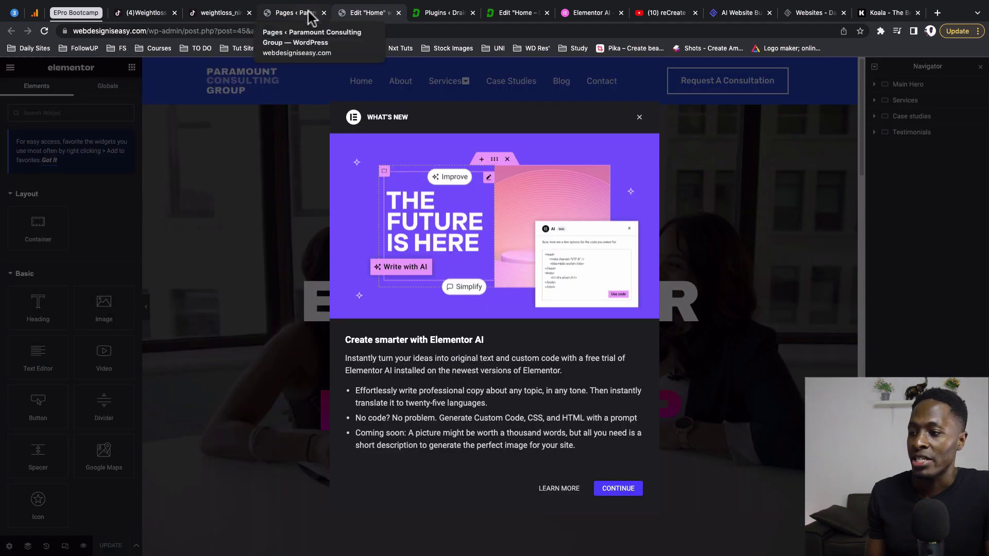
click(639, 118)
scroll(631, 294, down, 7)
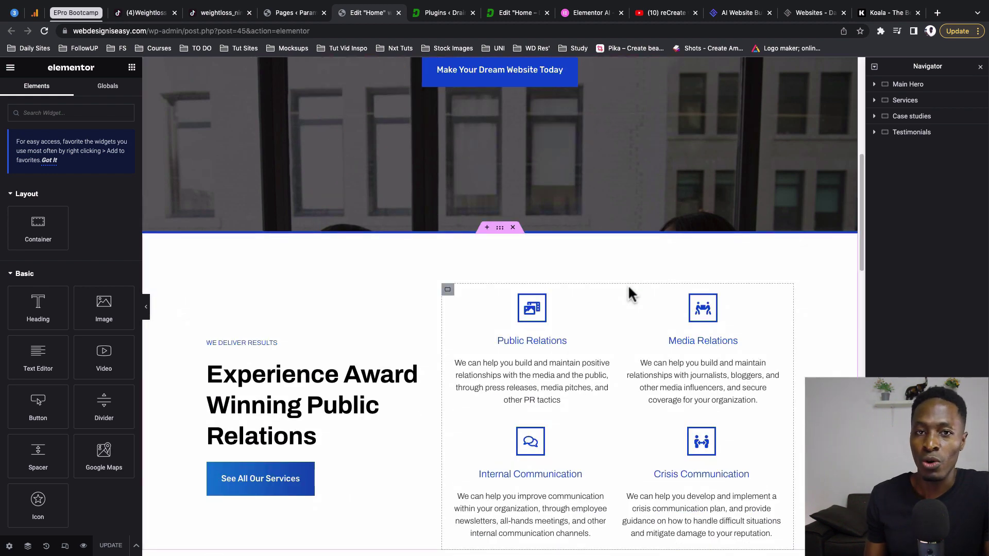
scroll(653, 363, down, 3)
scroll(477, 368, down, 1)
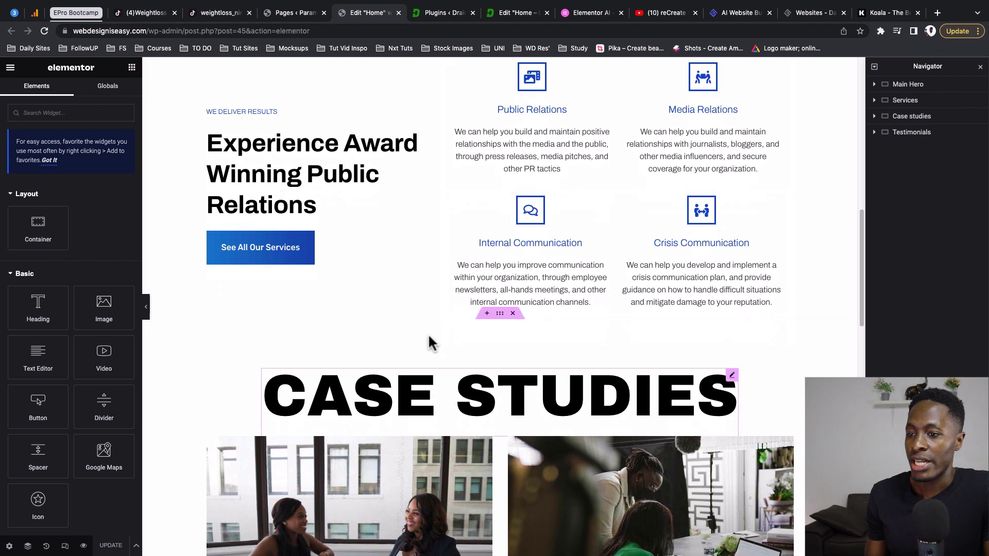
click(311, 241)
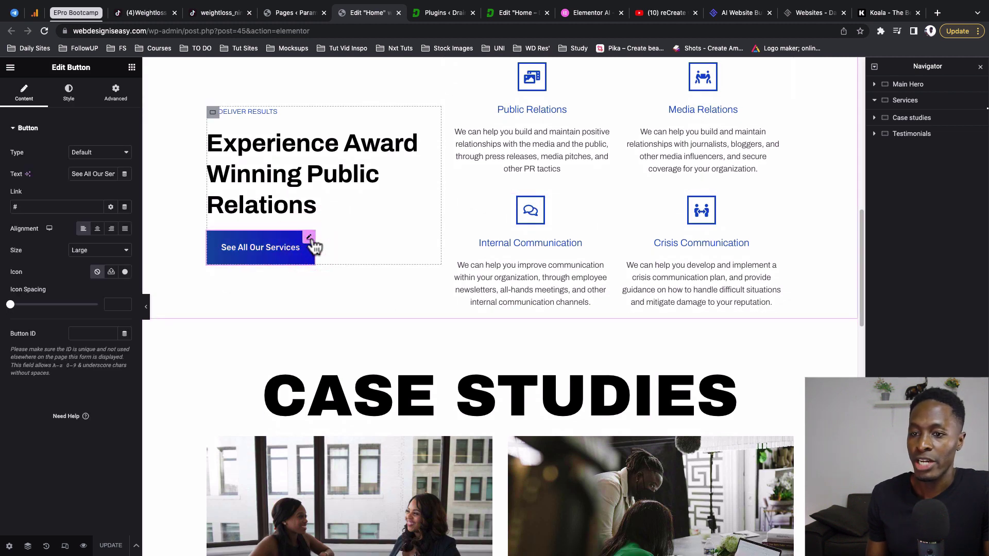
click(117, 98)
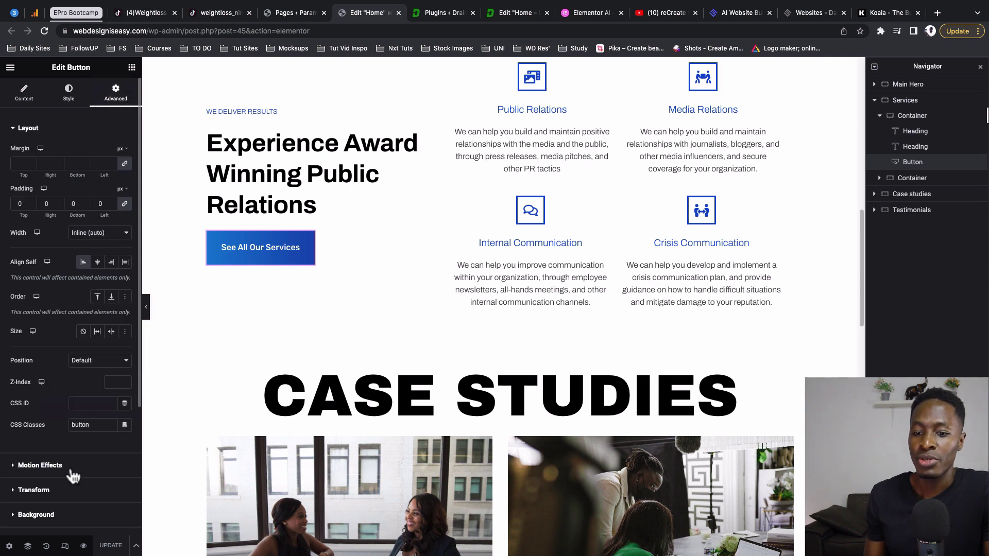
scroll(70, 495, down, 4)
click(44, 465)
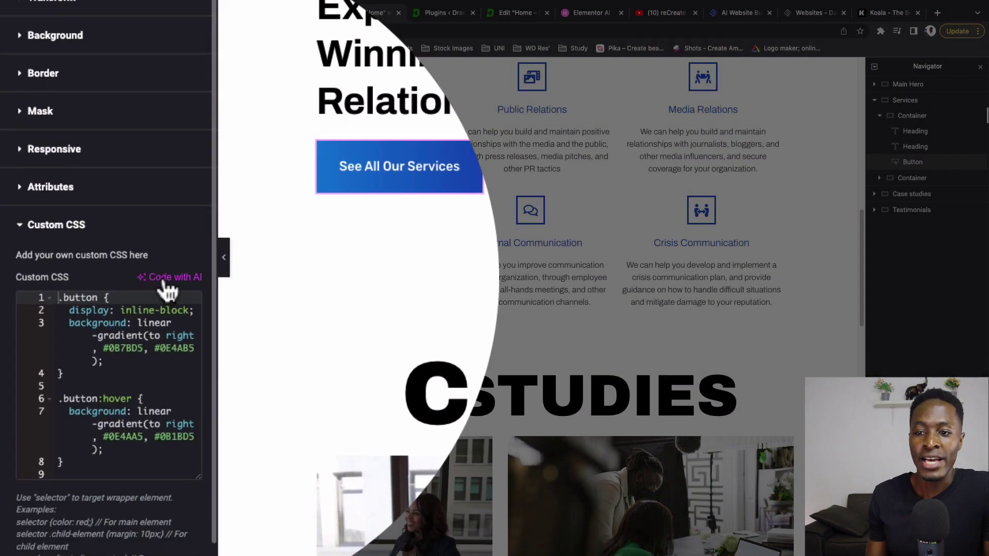
Accept the Elementor AI terms, generate hover-shrink yellow-to-red gradient CSS, and insert it.
click(193, 278)
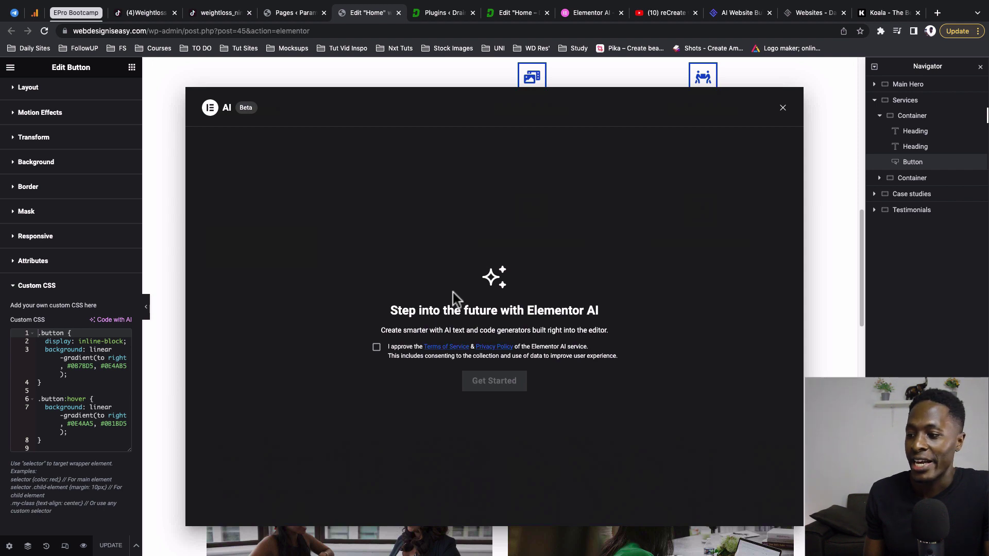
click(376, 349)
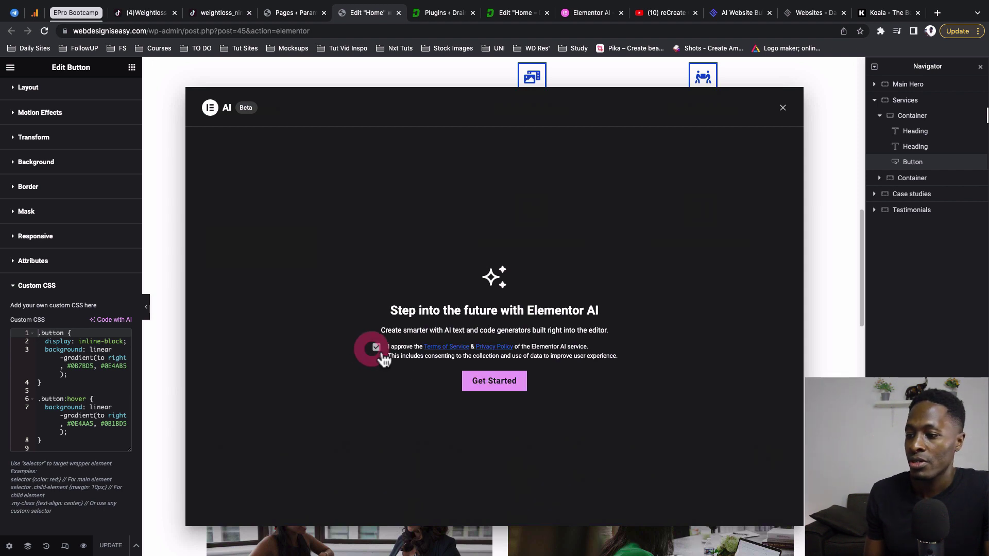
click(495, 366)
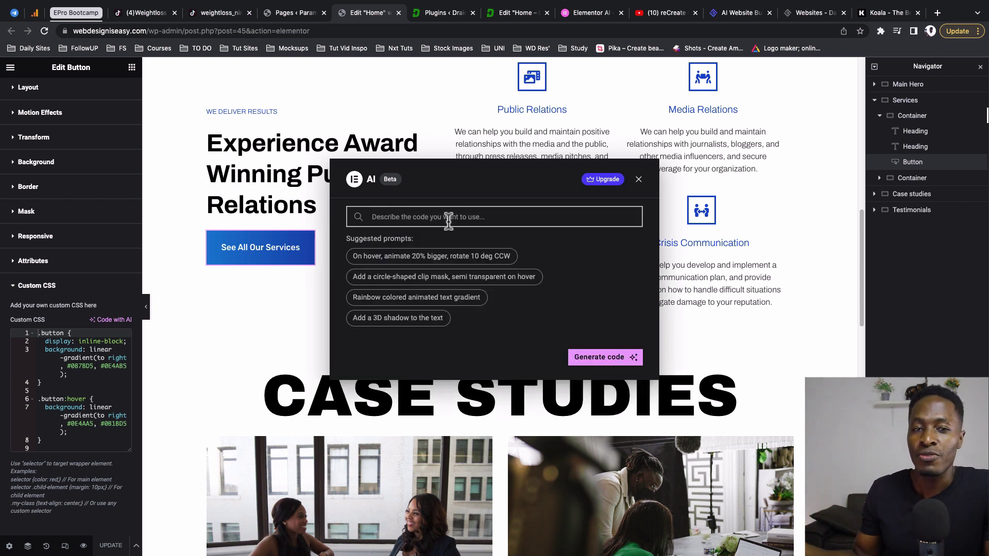
text(s)
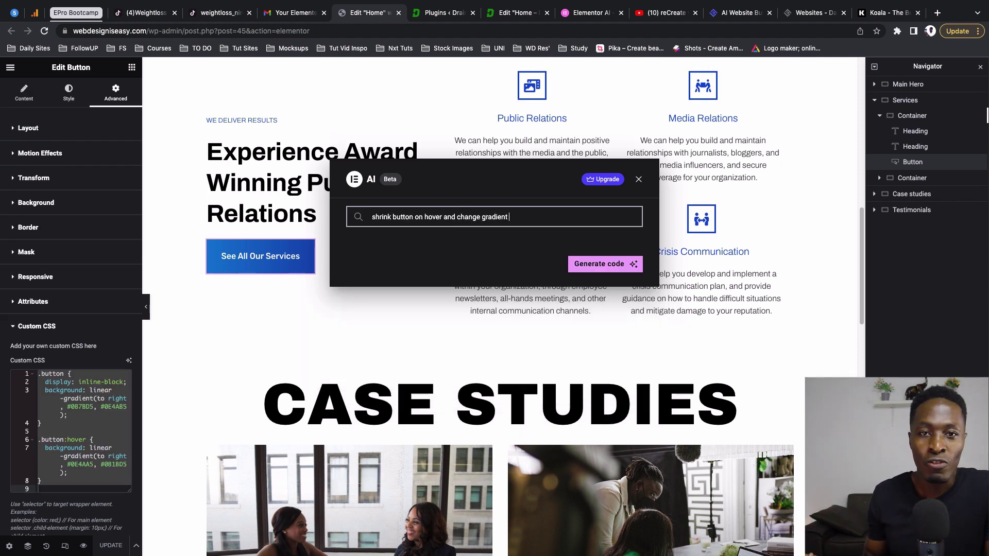
click(601, 265)
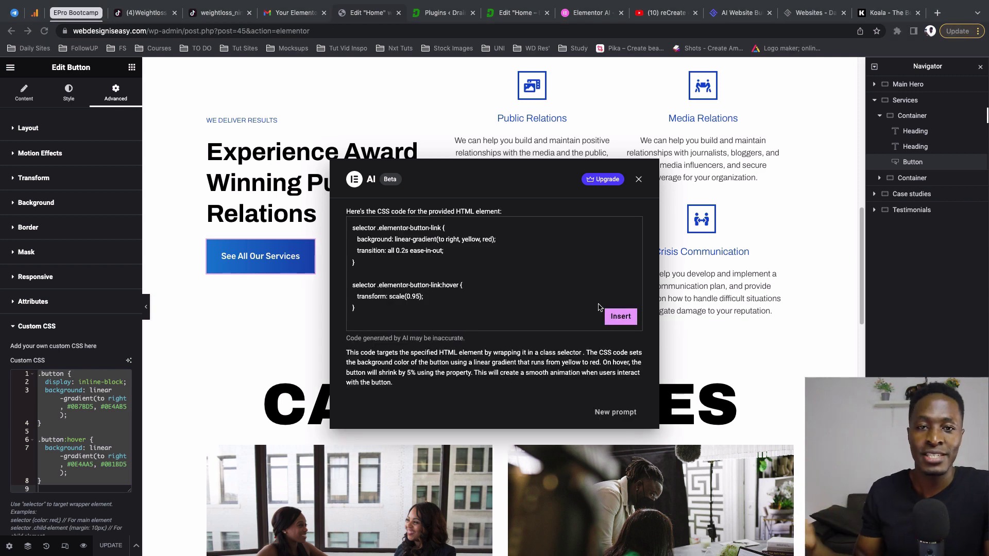
click(613, 315)
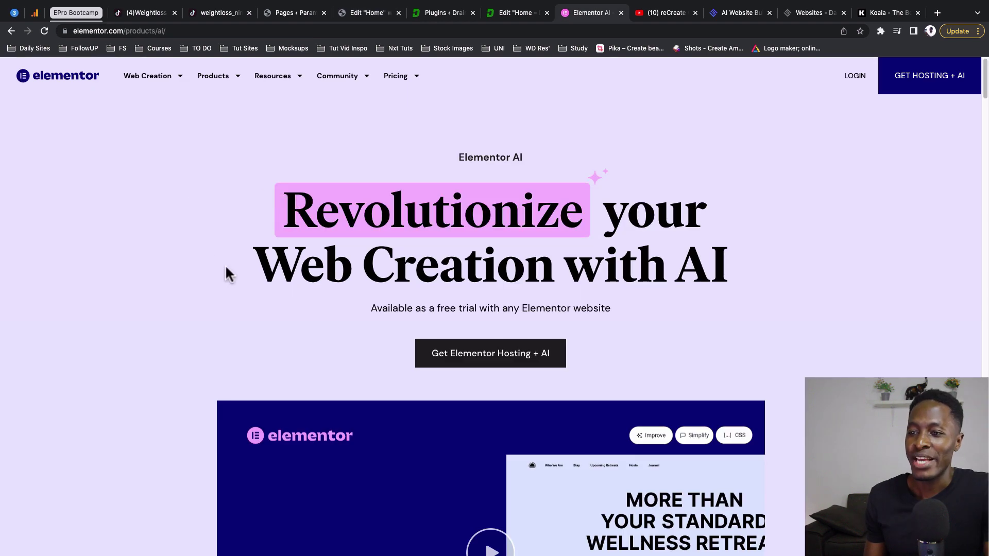
Highlight the 'Revolutionize your Web Creation with AI' headline on the Elementor AI page.
drag(258, 263, 671, 280)
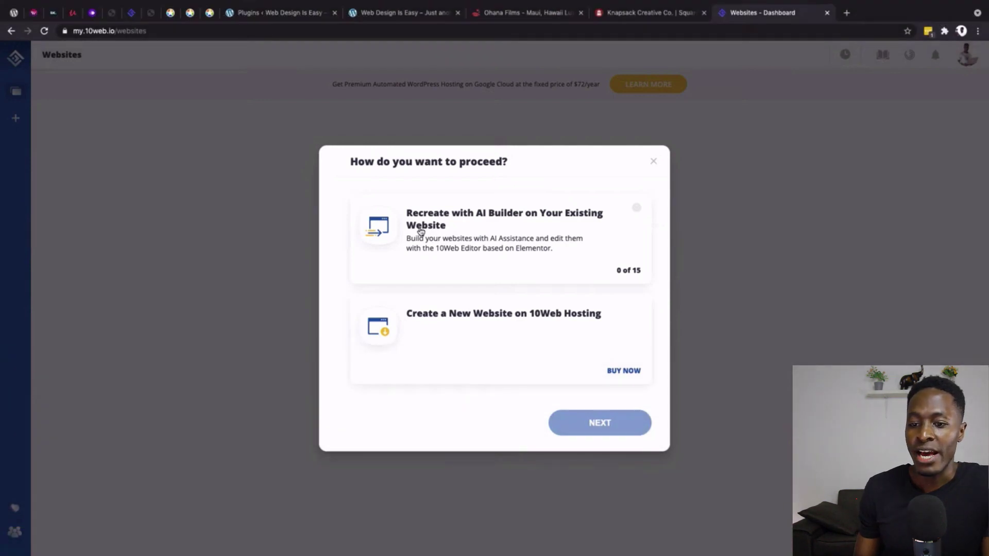
Seek the 10Web tutorial to about 4:25 at the Home Page URL step, pause, then resume.
mouse_move(339, 468)
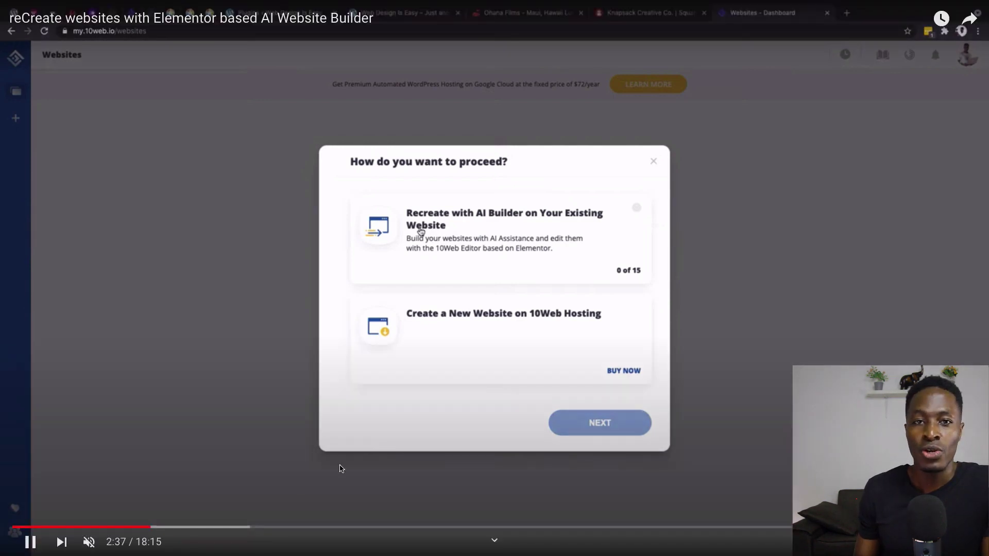
click(209, 528)
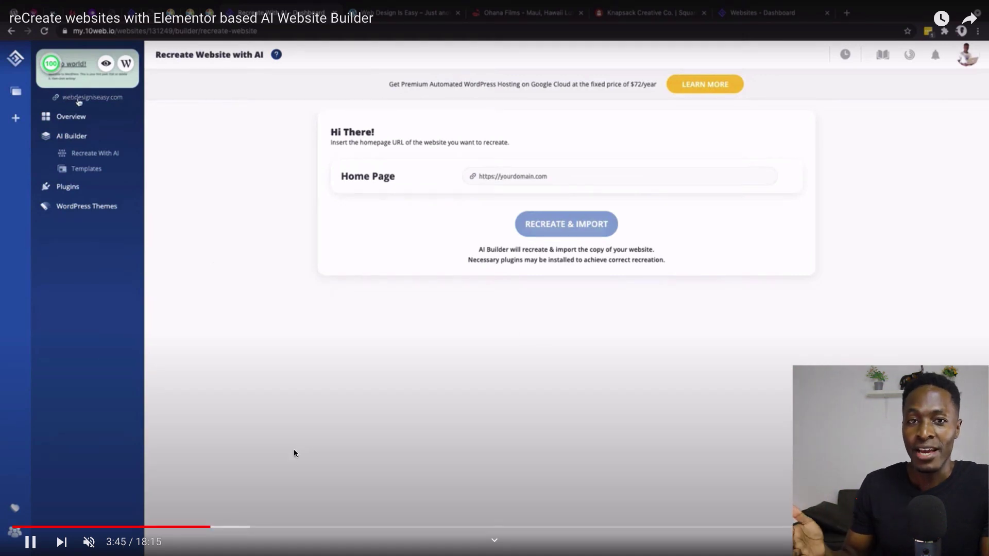
drag(243, 527, 244, 527)
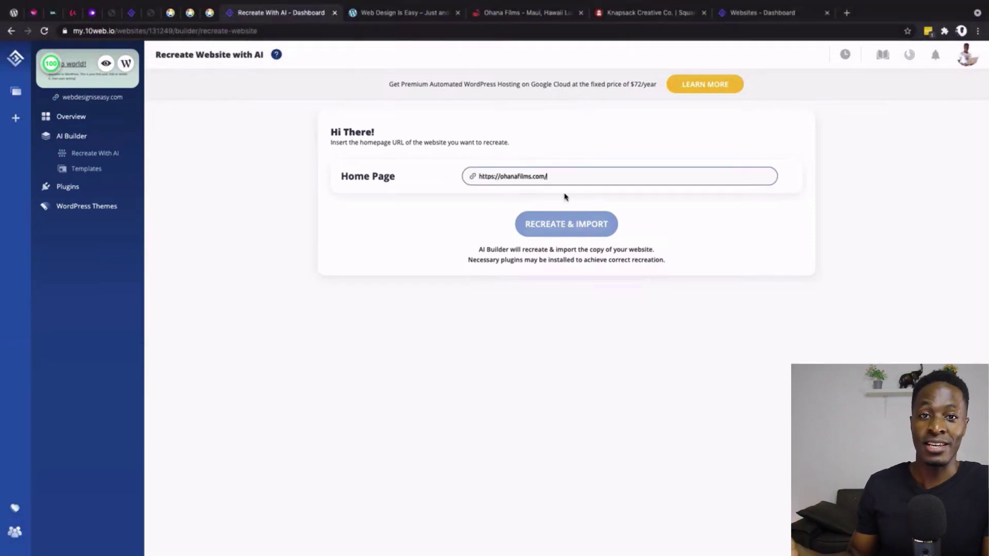
click(391, 468)
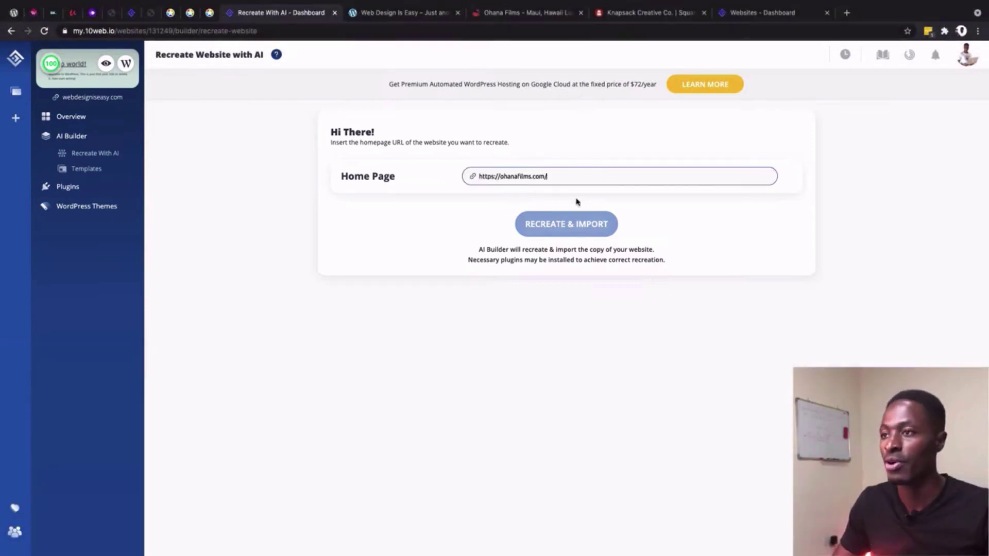
click(390, 465)
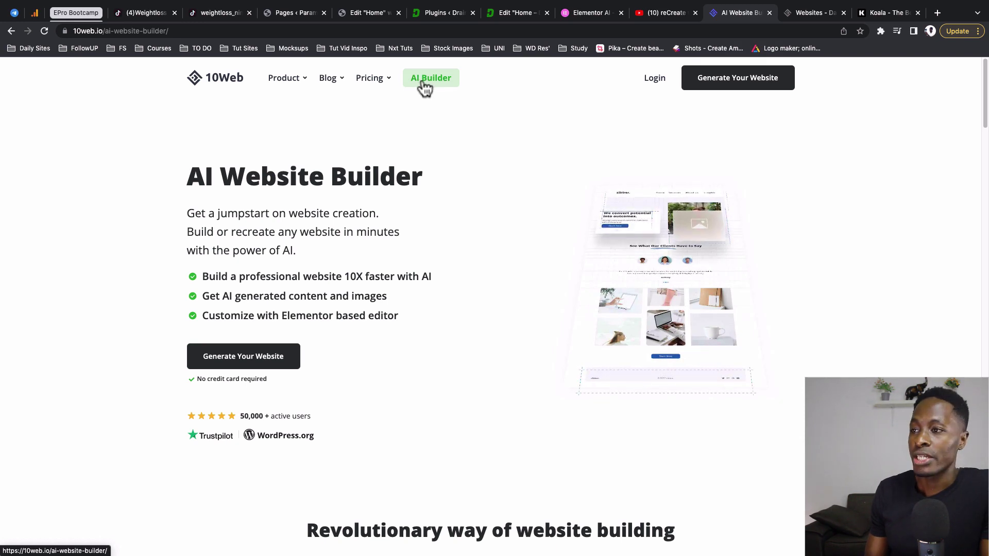
Scroll through the 10Web AI Website Builder page.
click(235, 213)
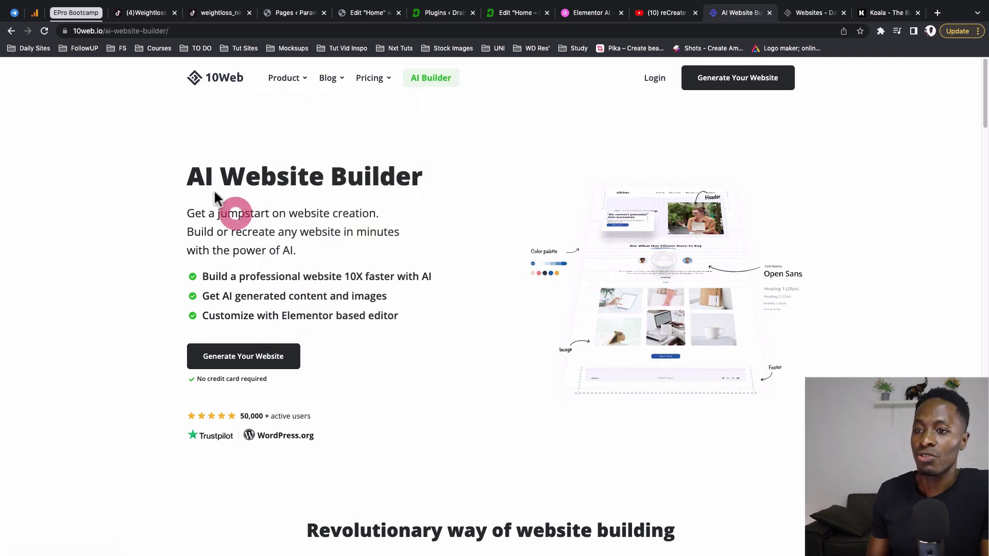
scroll(353, 249, down, 2)
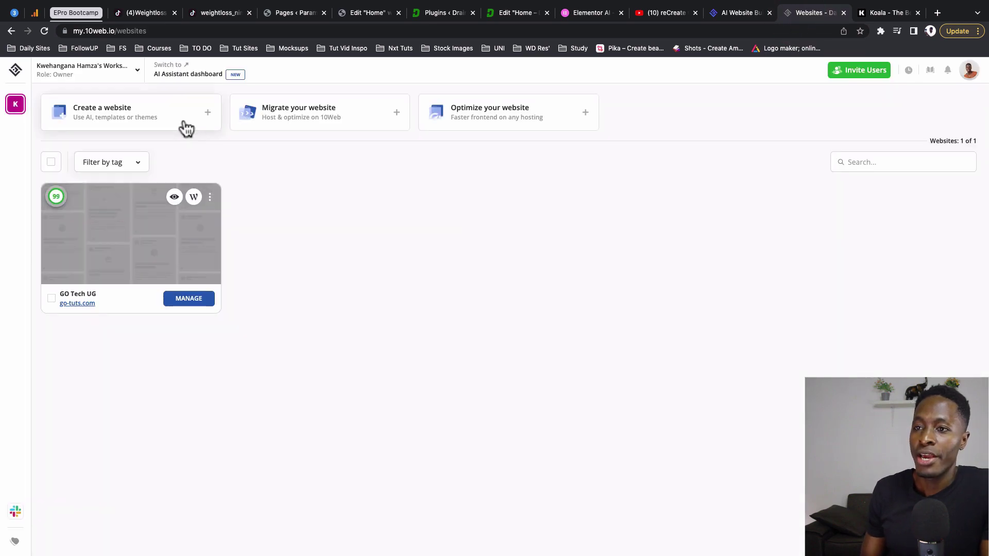
Create a new website, filling the WordPress Installation form's title, data center and admin username.
click(184, 122)
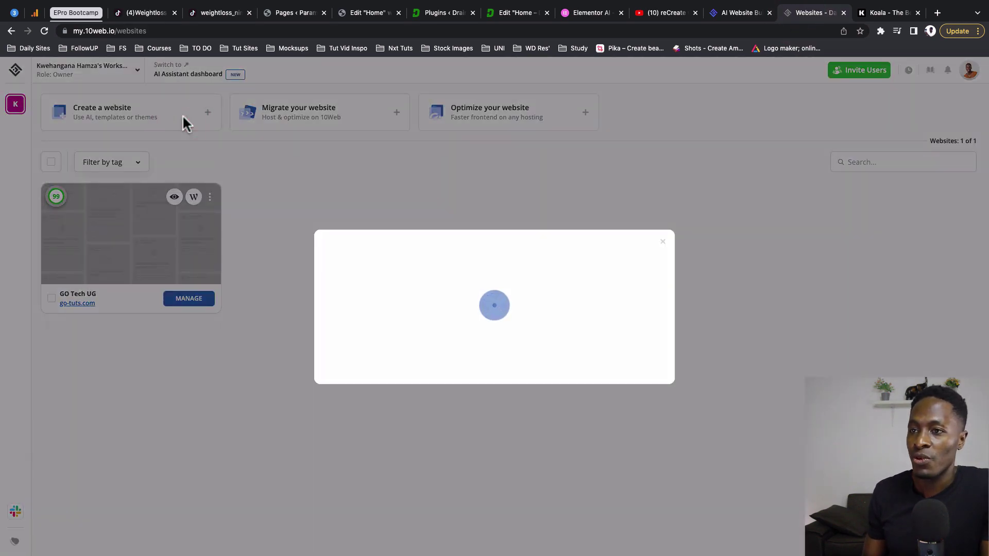
click(409, 144)
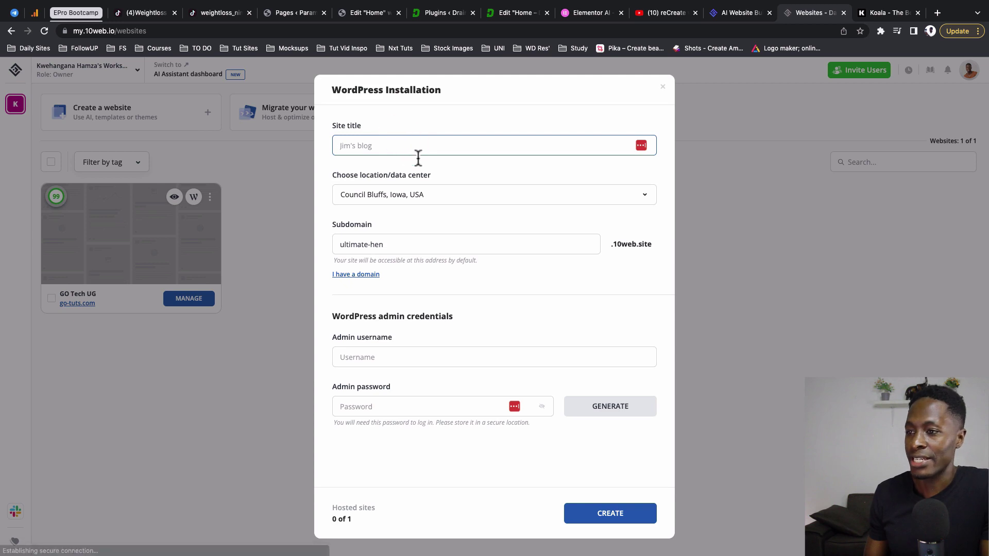
click(419, 204)
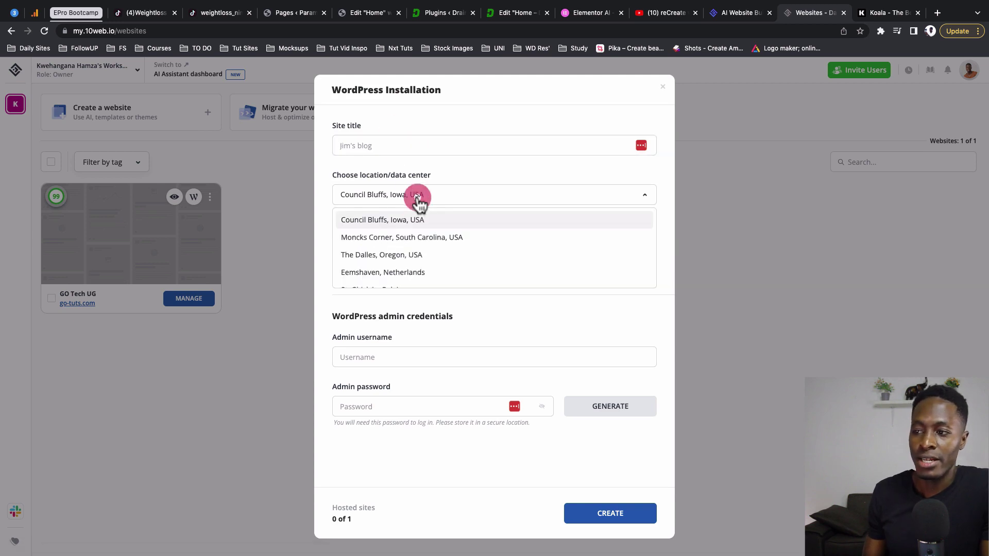
click(430, 356)
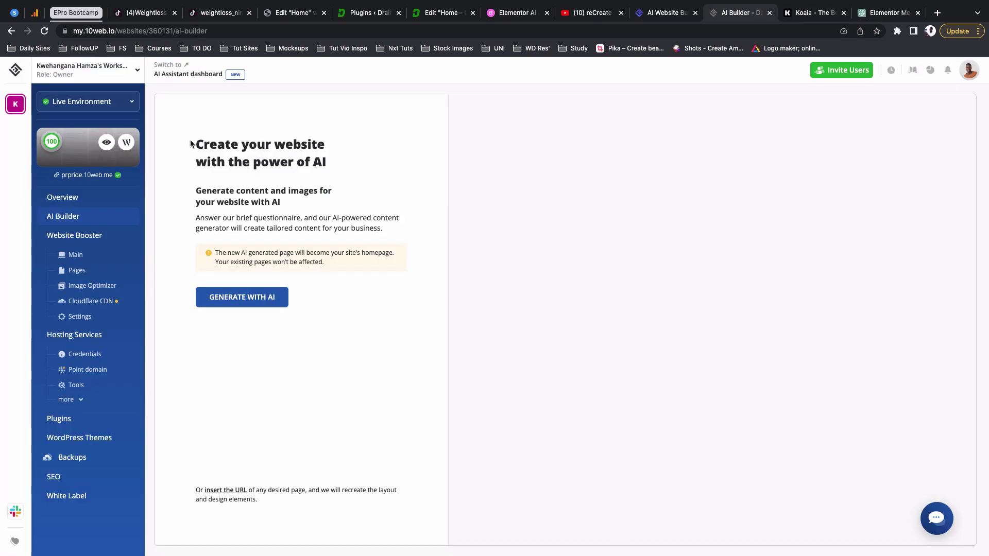
Highlight the AI Builder description and choose Generate with AI.
drag(193, 140, 302, 175)
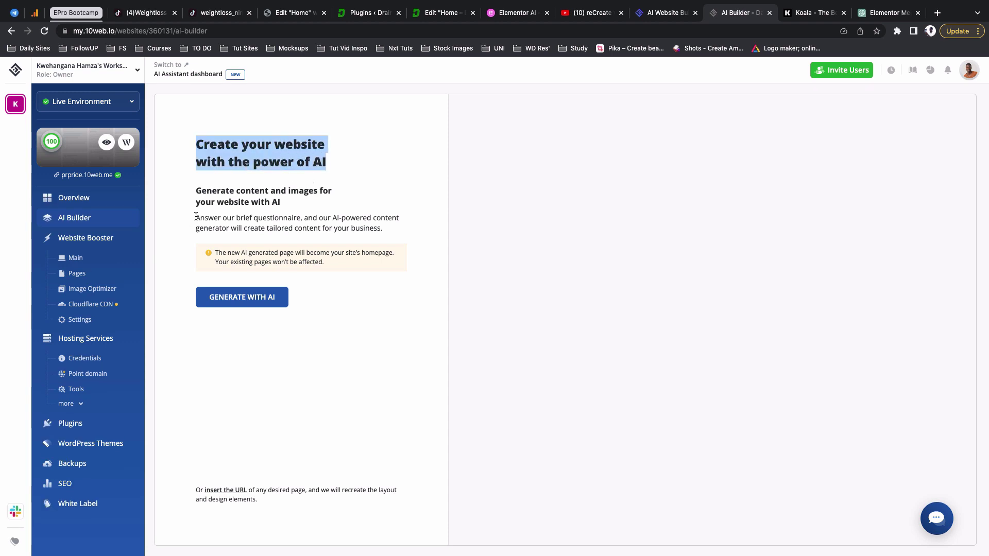
drag(196, 216, 383, 228)
click(267, 297)
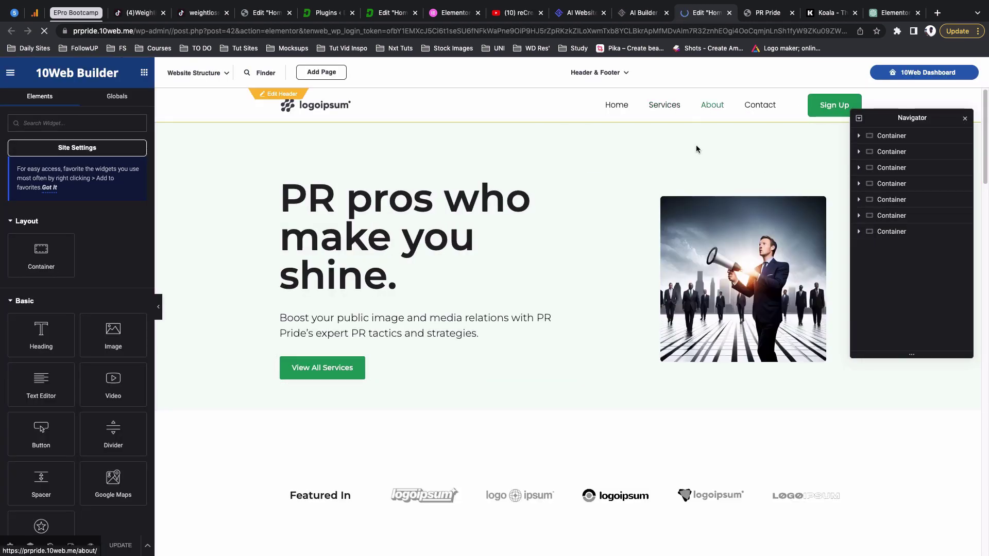
Switch to the live PR Pride site and scroll through its hero, Featured In, services and Our Team sections.
key(ctrl+Tab)
scroll(157, 237, down, 5)
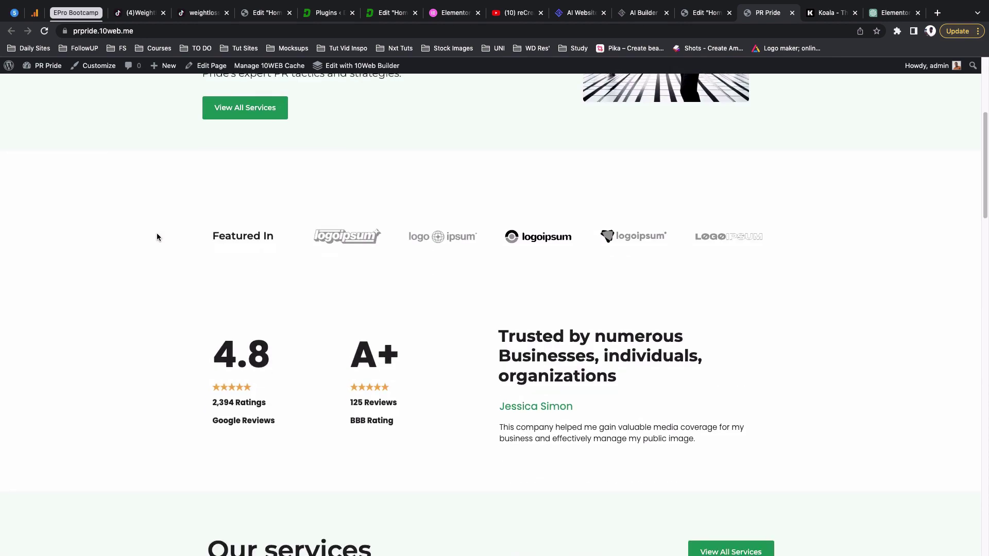
scroll(158, 237, down, 8)
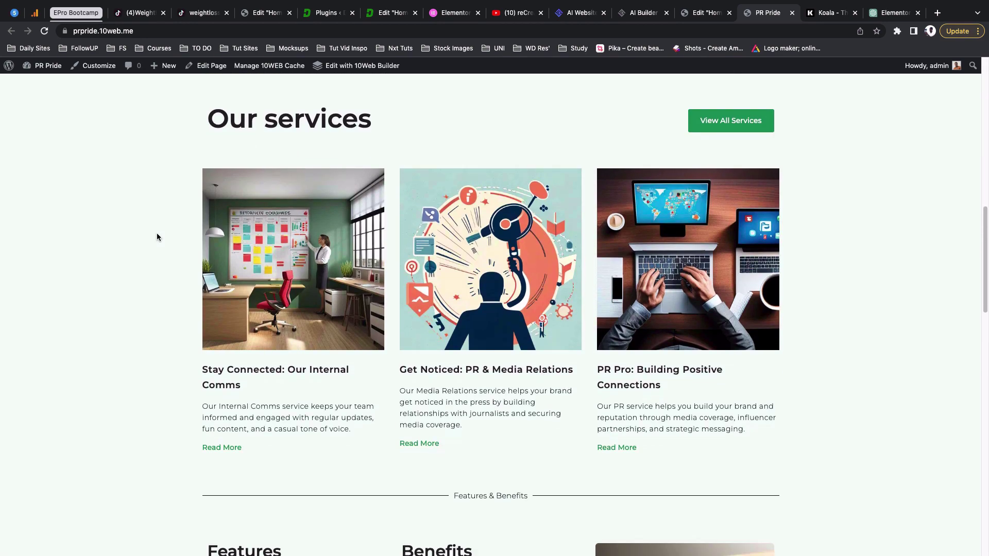
scroll(157, 237, down, 12)
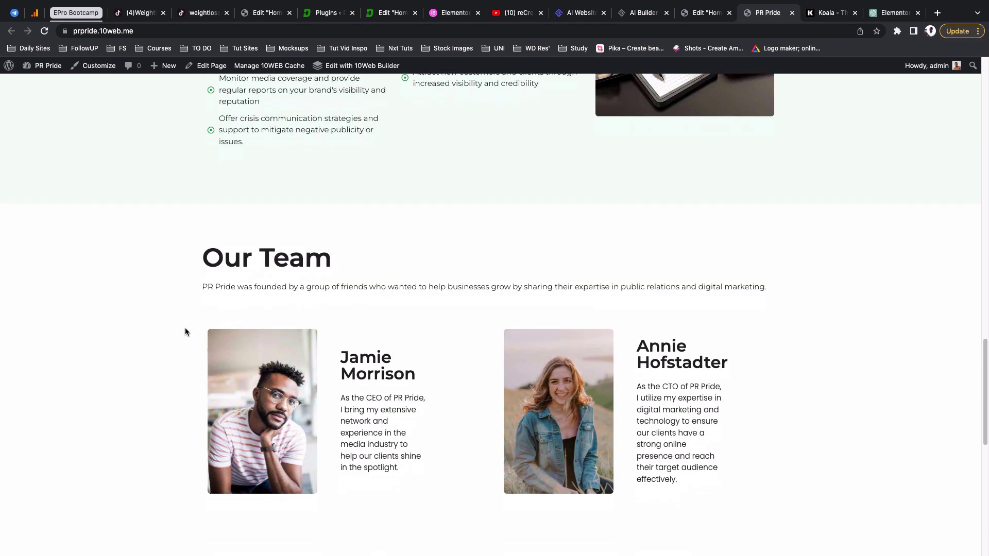
scroll(185, 332, down, 9)
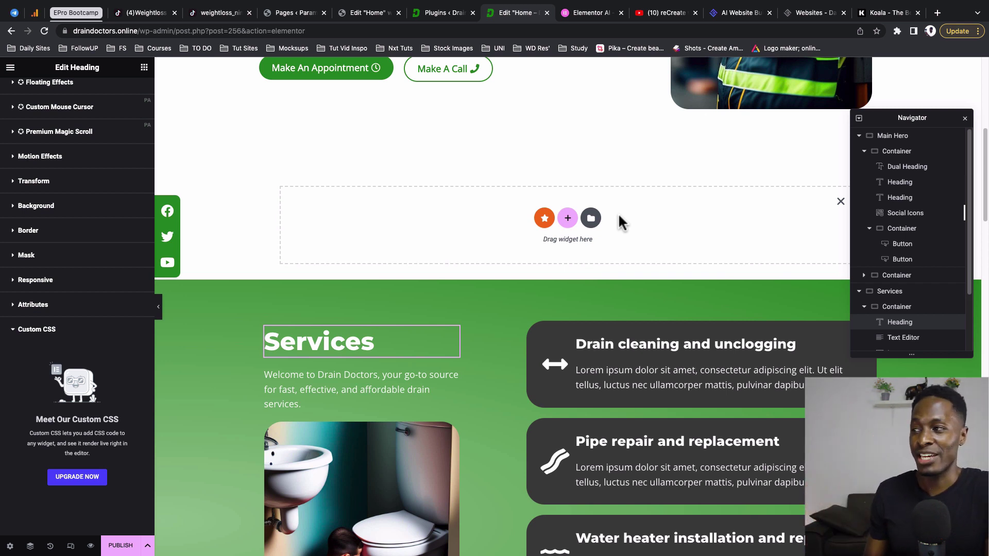
Go to the Elementor AI product page and scroll through its text writing, HTML snippet and image creation sections.
click(739, 13)
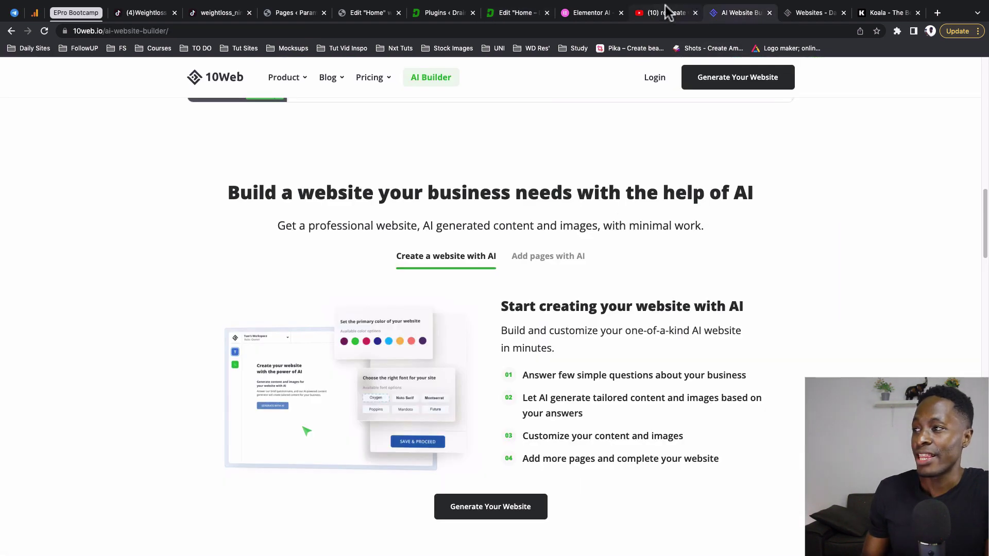
click(592, 17)
scroll(607, 286, down, 15)
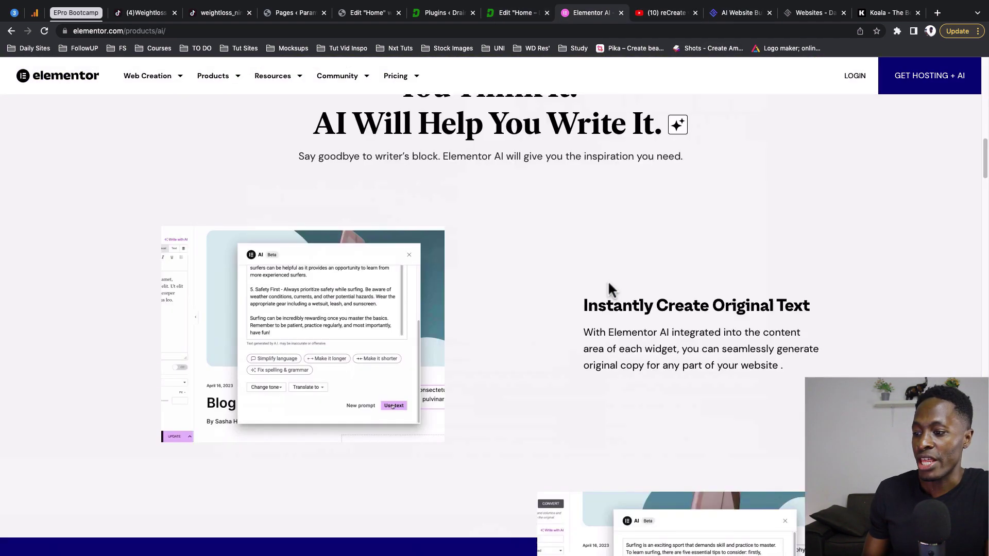
scroll(608, 288, down, 20)
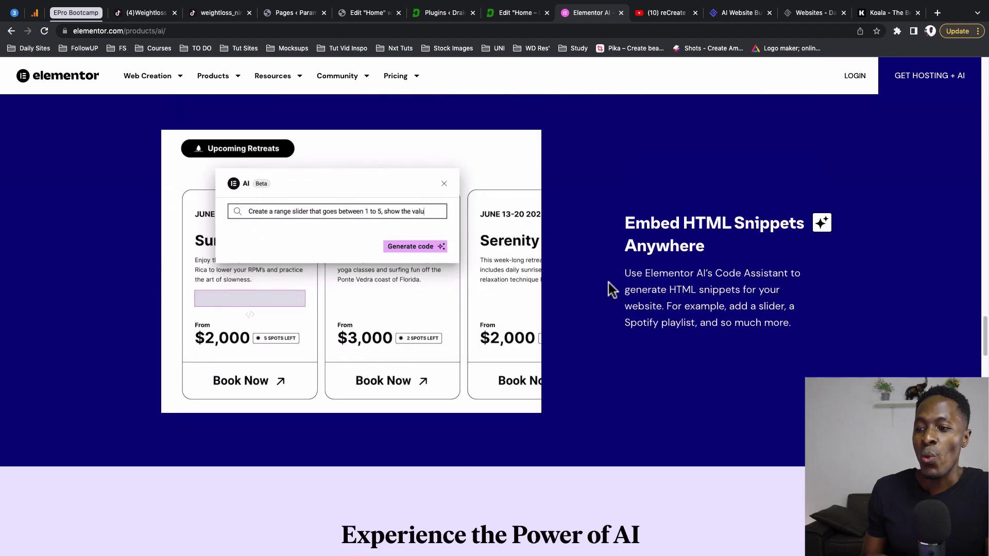
scroll(607, 280, down, 10)
scroll(608, 281, up, 3)
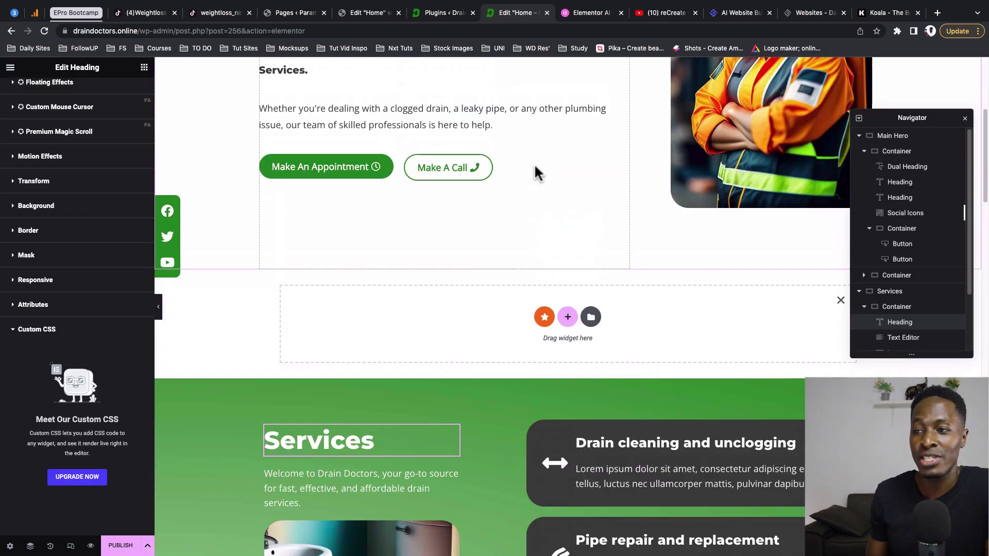
Scroll back up through the Drain Doctors homepage editor.
scroll(535, 172, up, 4)
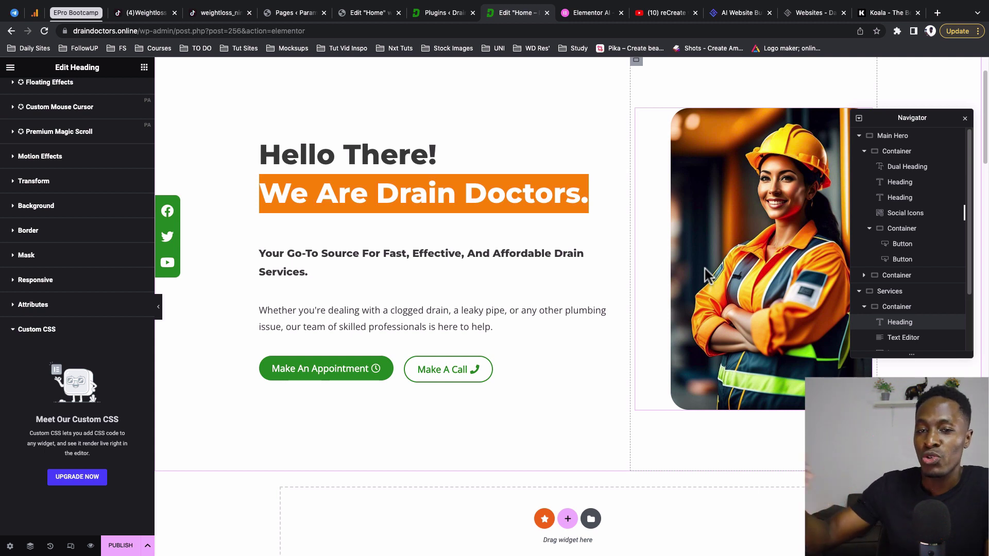
scroll(708, 276, up, 2)
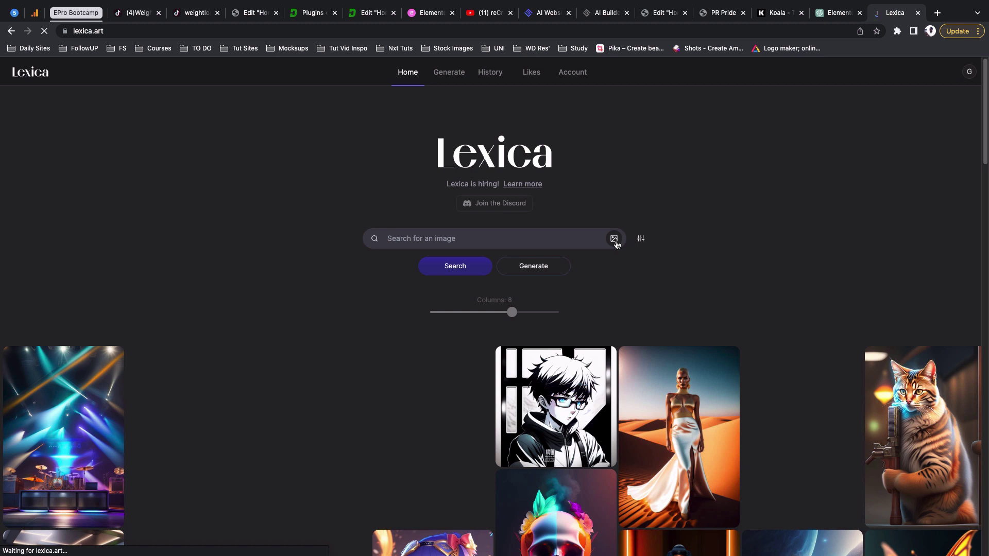
Search Lexica by image using an uploaded portrait photo to find similar images.
click(452, 268)
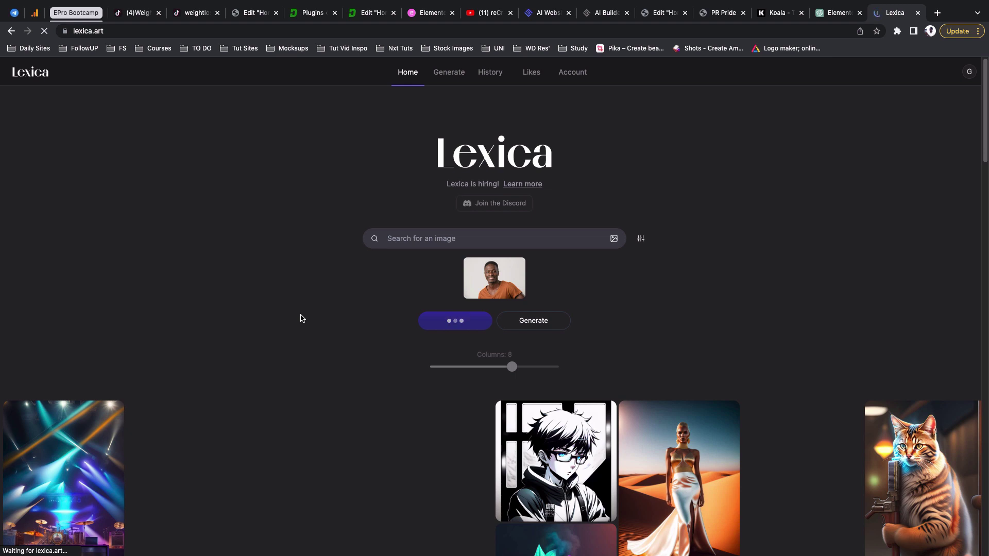
scroll(735, 357, down, 4)
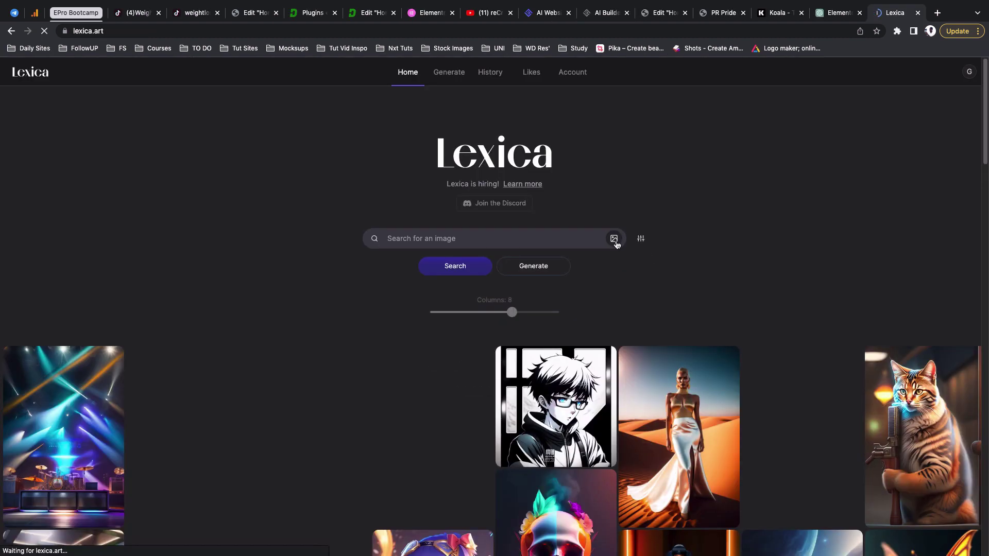
click(613, 238)
key(Return)
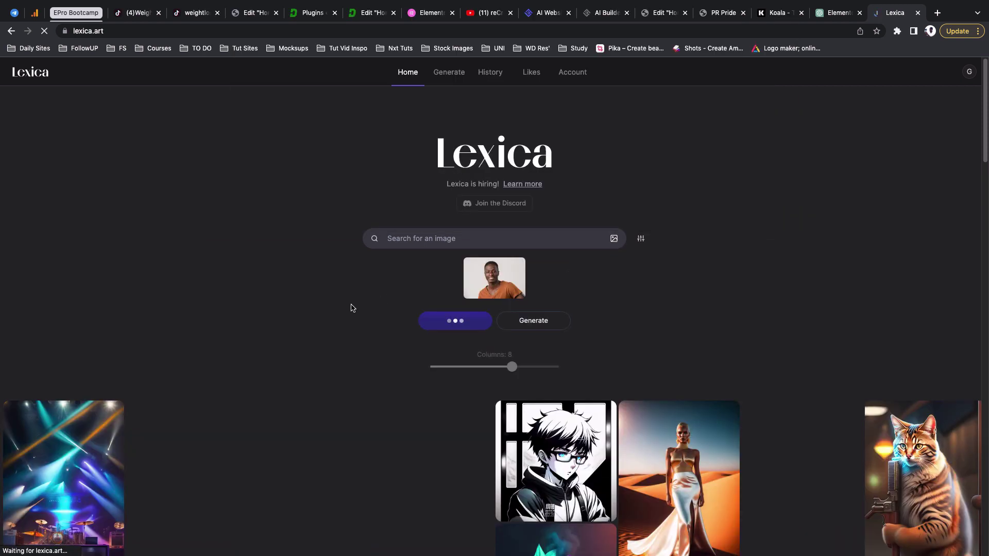